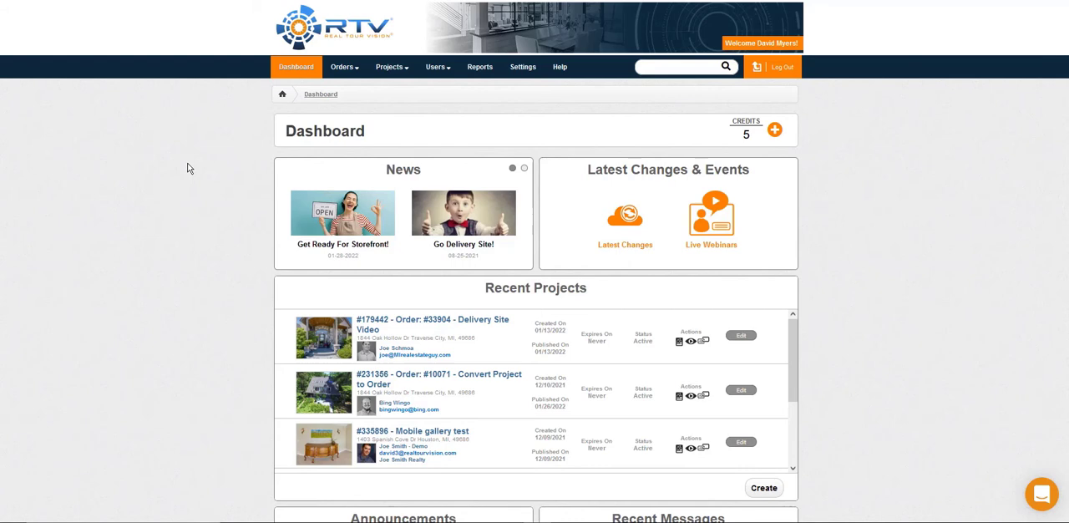
Step: Open the list of all orders and look through its status filter, order type filter and search field
mouse_move(355, 72)
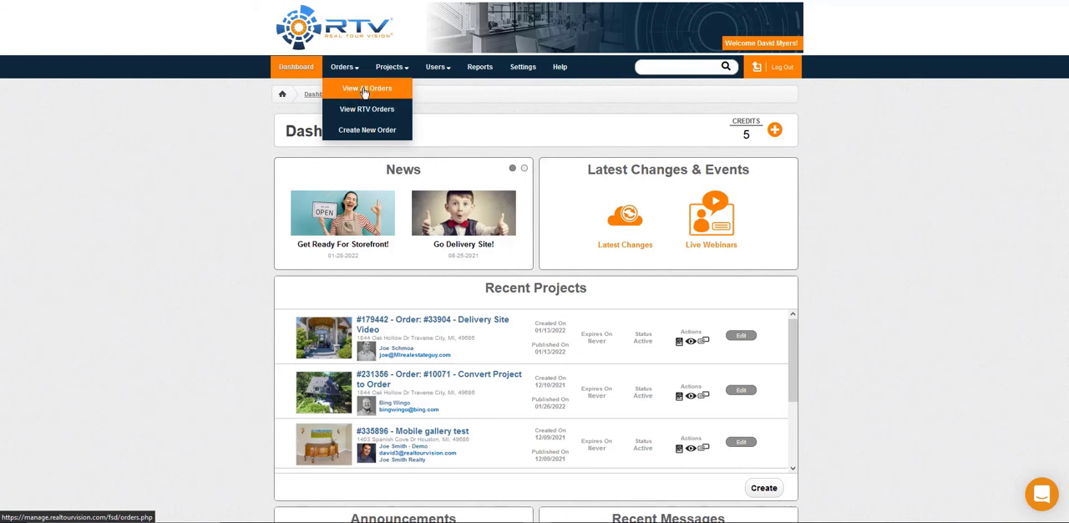
click(364, 89)
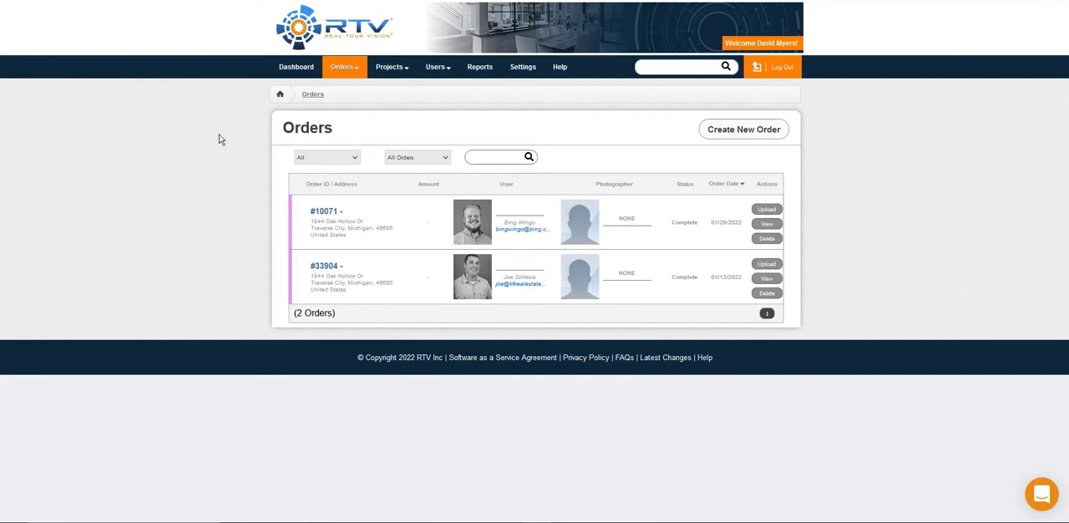
click(317, 160)
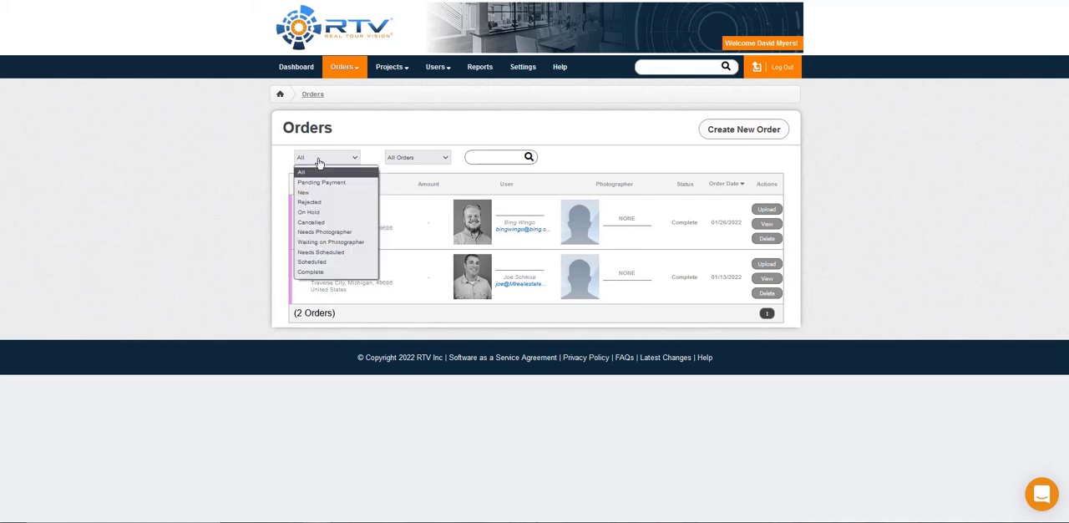
click(423, 158)
click(422, 158)
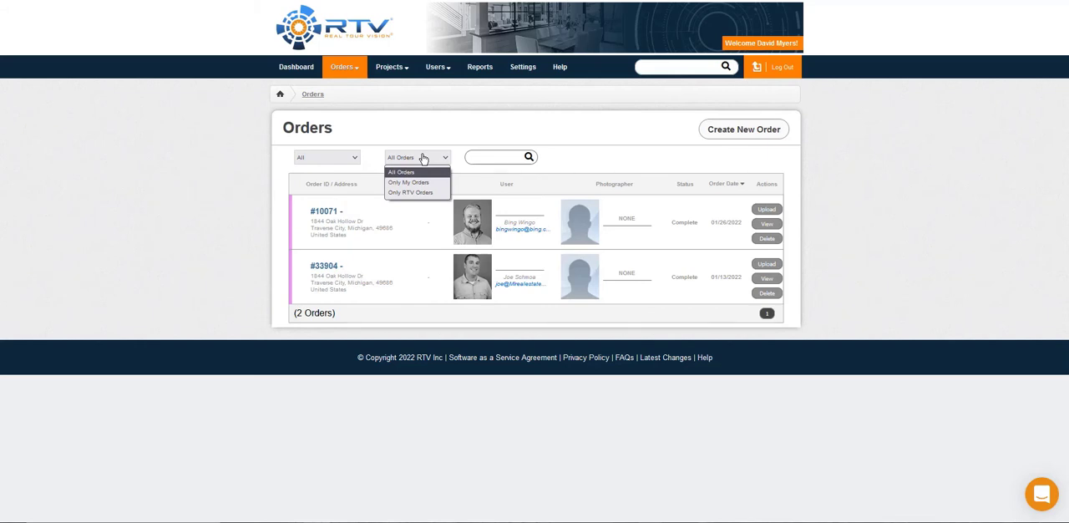
click(423, 158)
click(496, 158)
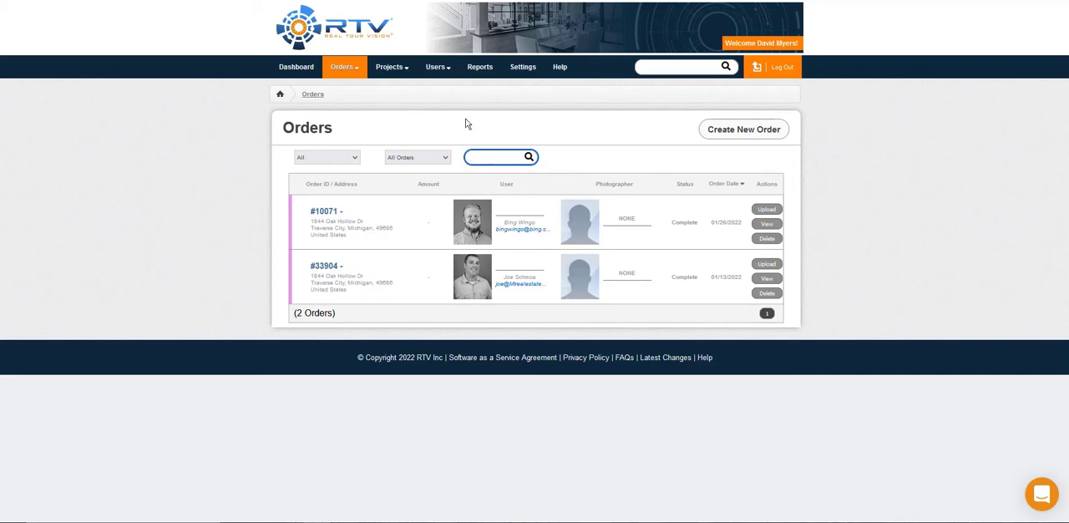
Step: Sort the orders list in turn by order ID / address, amount, user and photographer
click(334, 185)
click(432, 184)
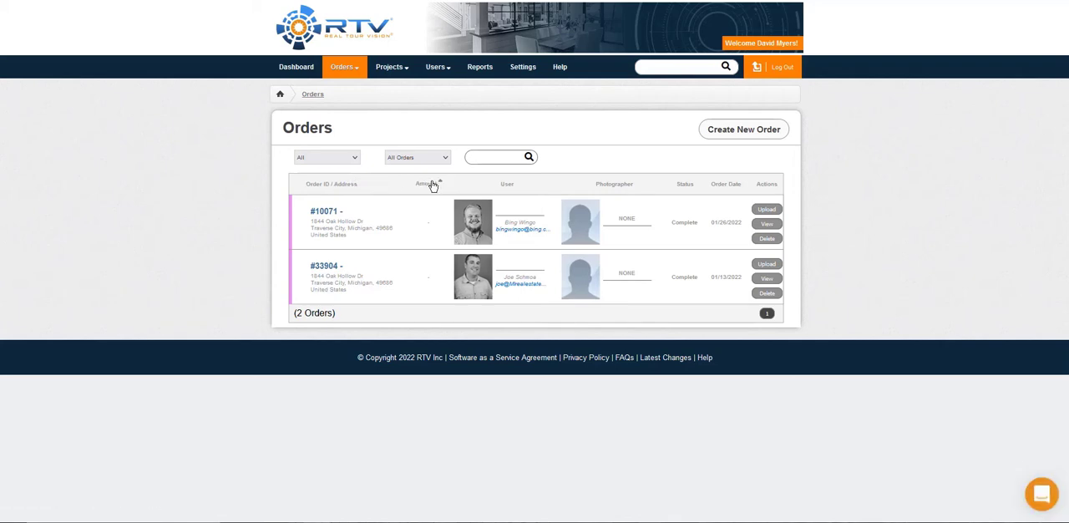
click(502, 185)
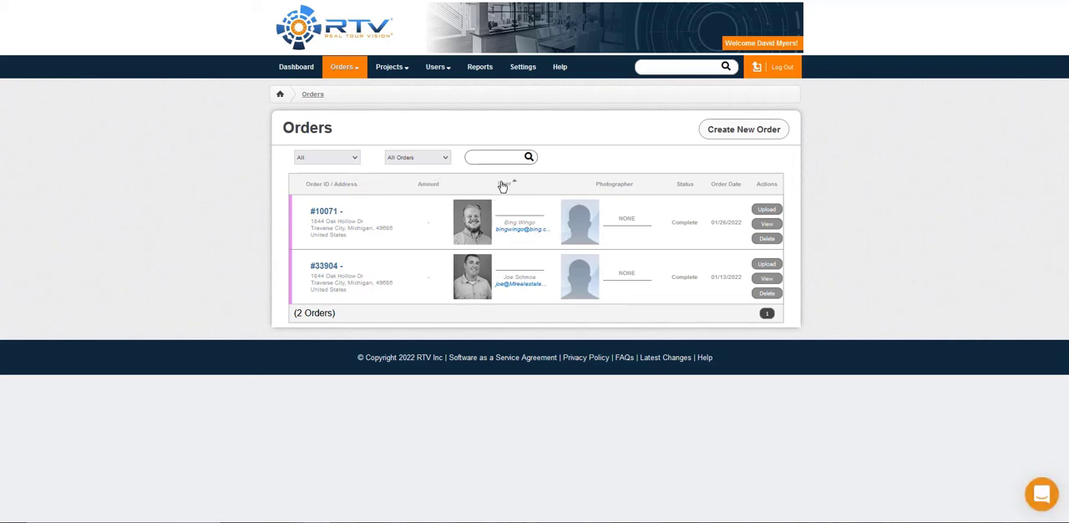
click(624, 190)
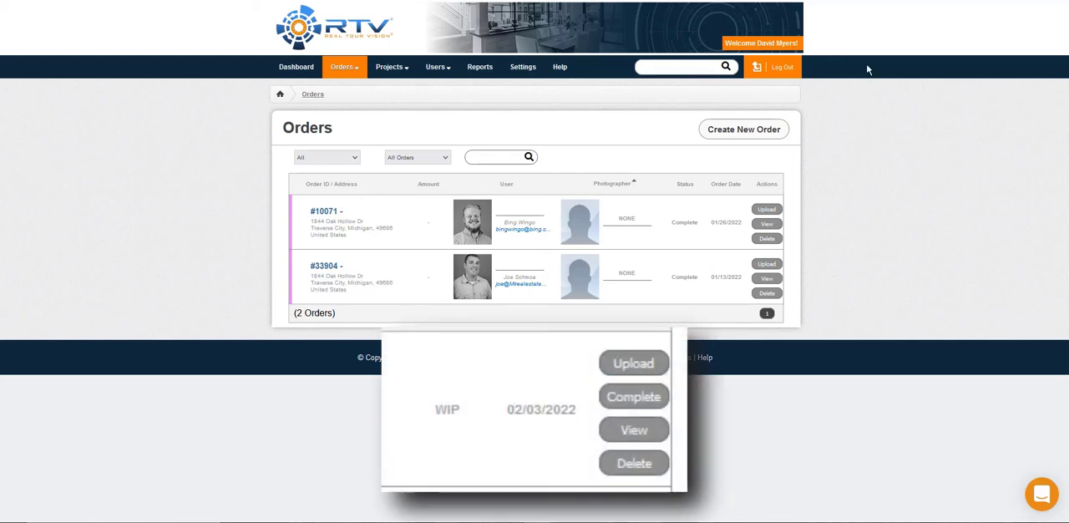
Step: Start a new order and review the payment collection options, keeping Prepay
click(766, 141)
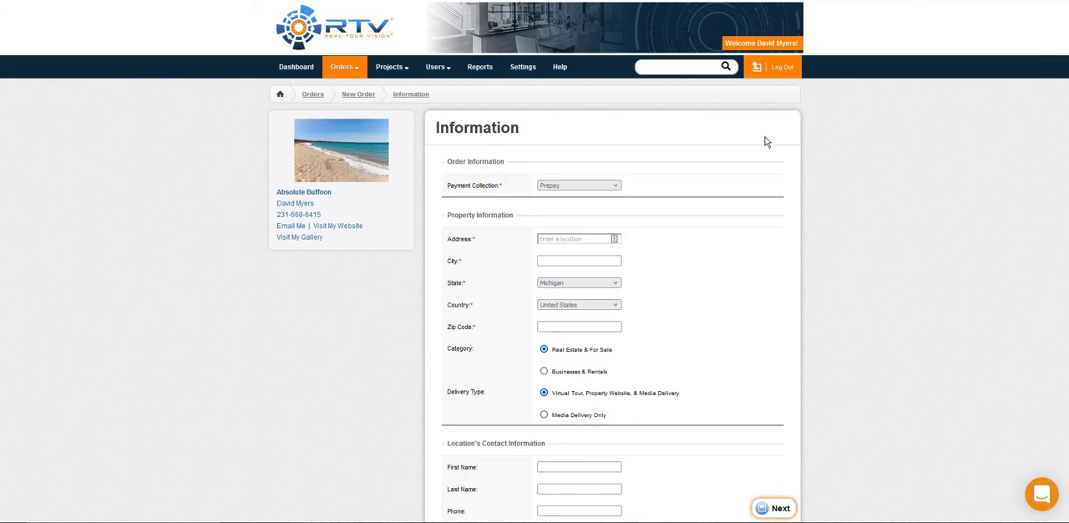
click(599, 185)
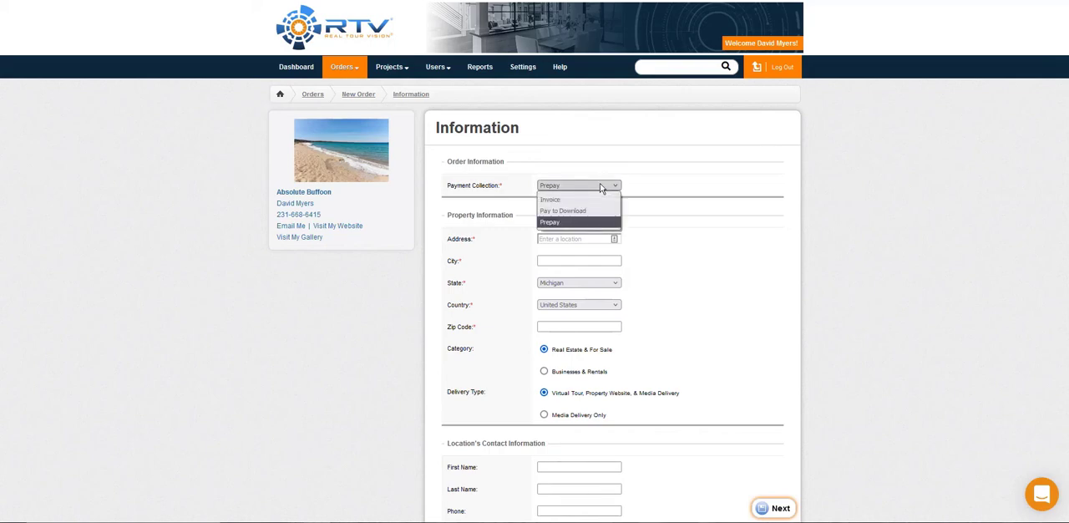
click(780, 179)
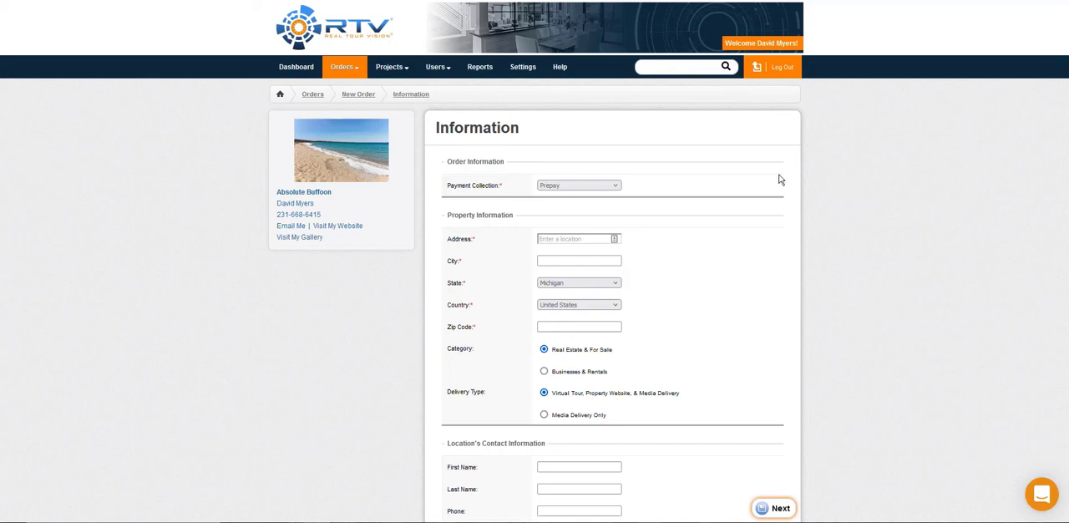
Step: Fill in the property's address by entering the start of the street address and accepting the first suggested location
click(565, 239)
text(1)
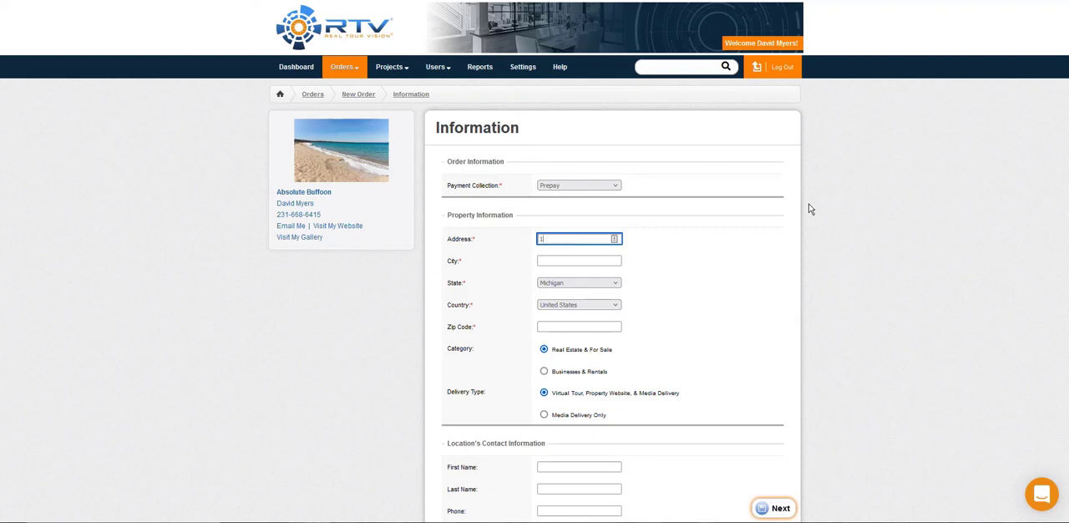
text(600 Pe)
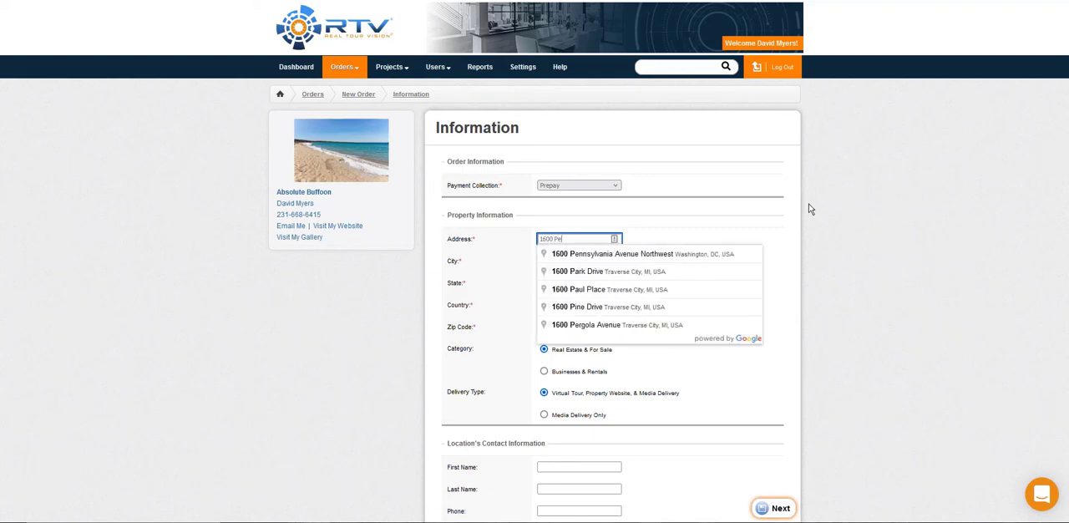
click(710, 256)
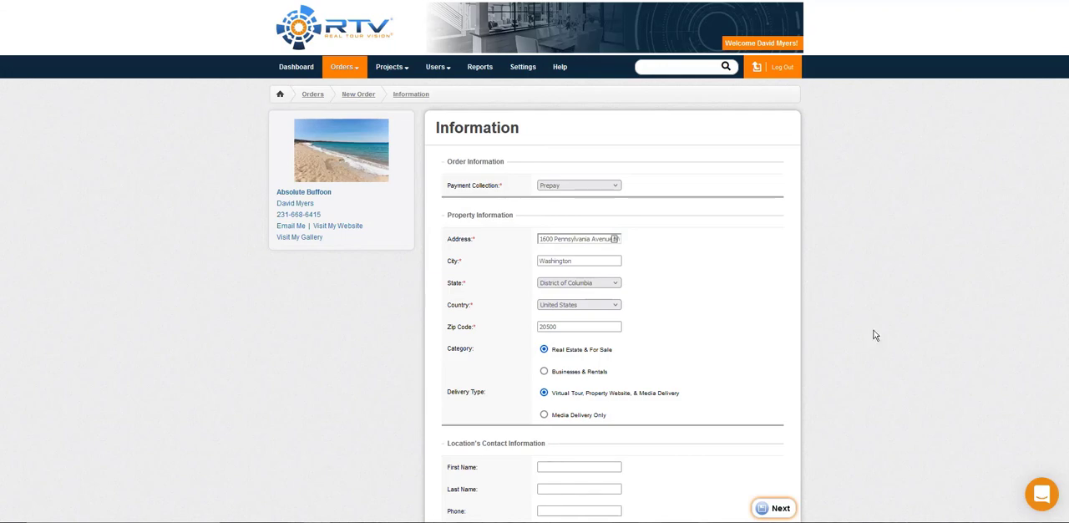
Step: Try the Businesses & Rentals category and Media Delivery Only, and return to Real Estate & For Sale with Virtual Tour, Property Website, & Media Delivery
click(575, 373)
click(576, 352)
click(544, 415)
click(544, 372)
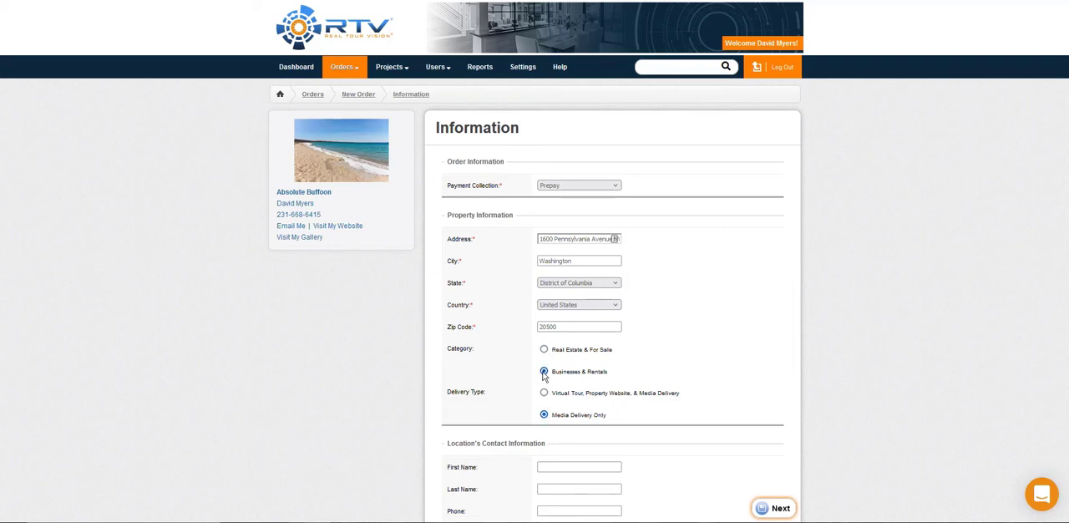
click(544, 350)
click(544, 393)
Step: Fill in the location contact's first name, last name, phone number and e-mail address
scroll(916, 256, down, 4)
click(601, 122)
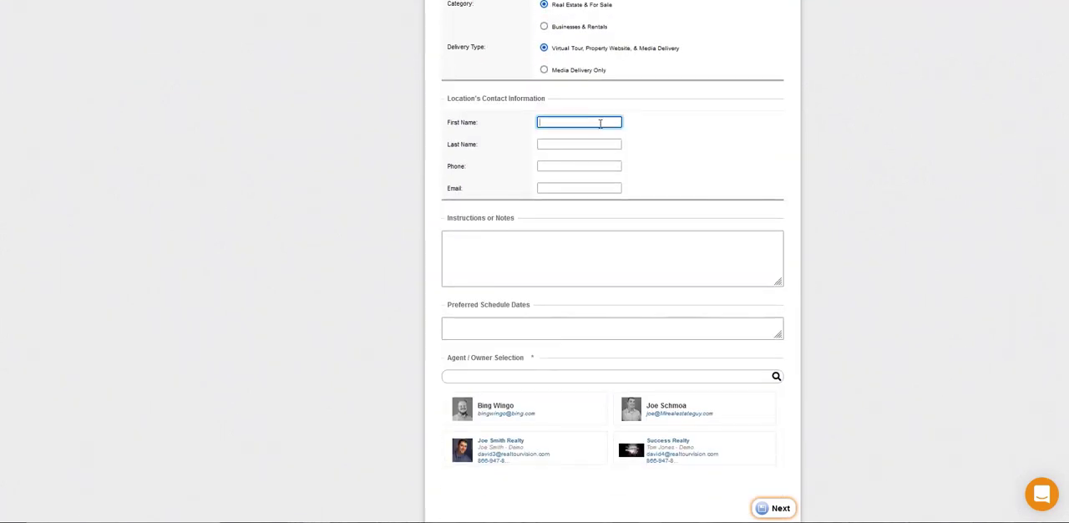
text(Joe)
key(Tab)
text(Locationcontact)
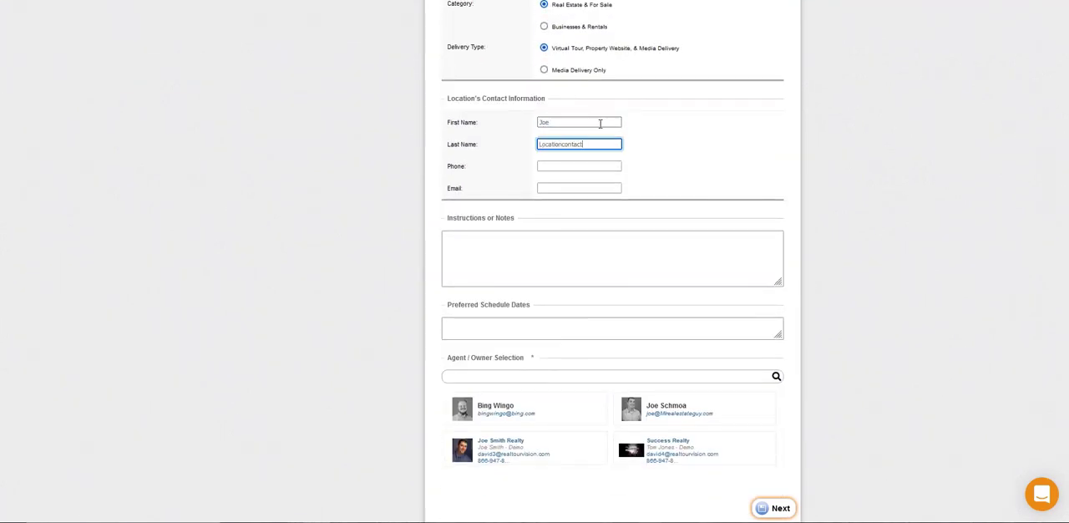
key(Tab)
text(888-8888)
key(Tab)
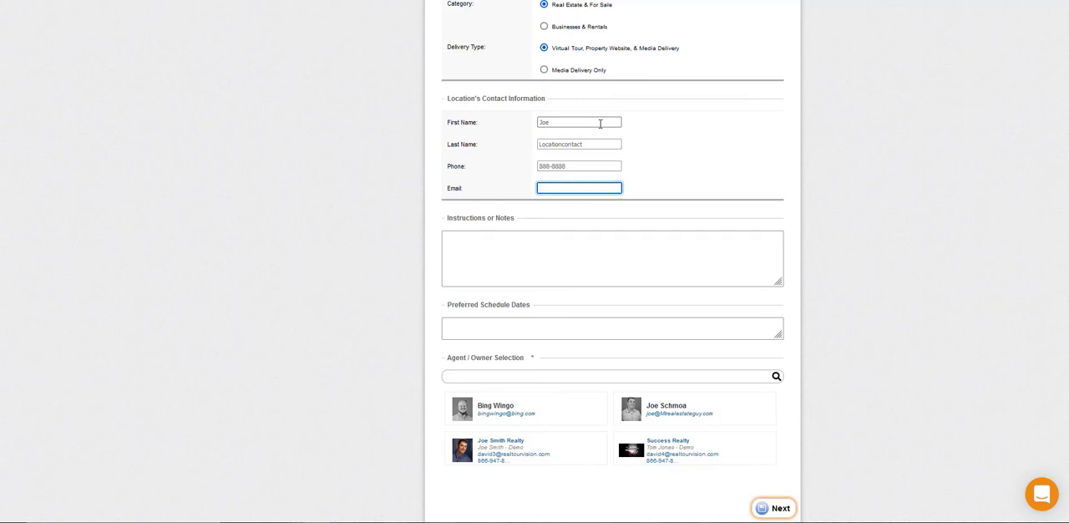
Step: Enter order notes that give the door code and, in a separate paragraph, say "Please take your shoes off!"
scroll(599, 124, down, 1)
click(666, 191)
text(The door code is )
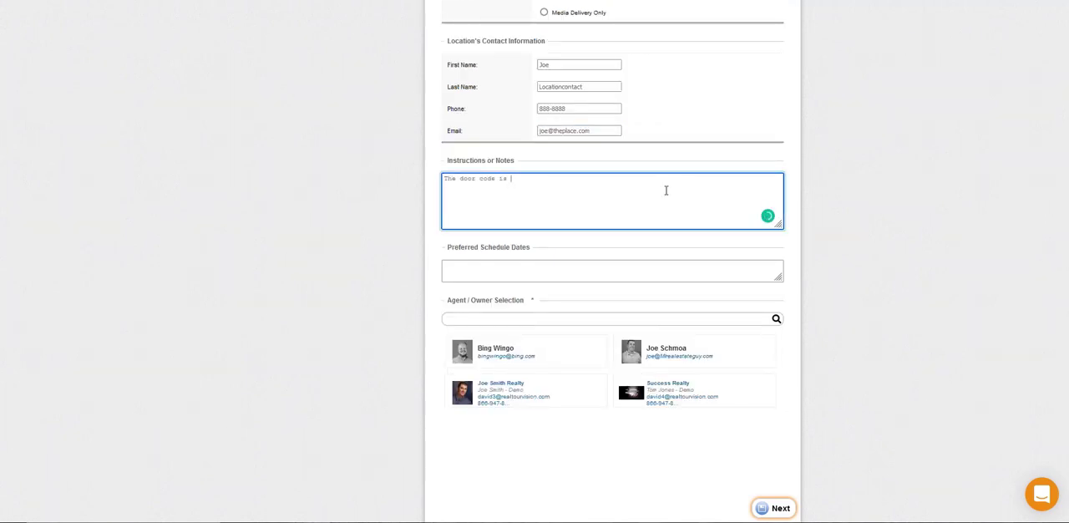
text(1234.)
key(Return)
key(Return)
text(Please take your shoes off!)
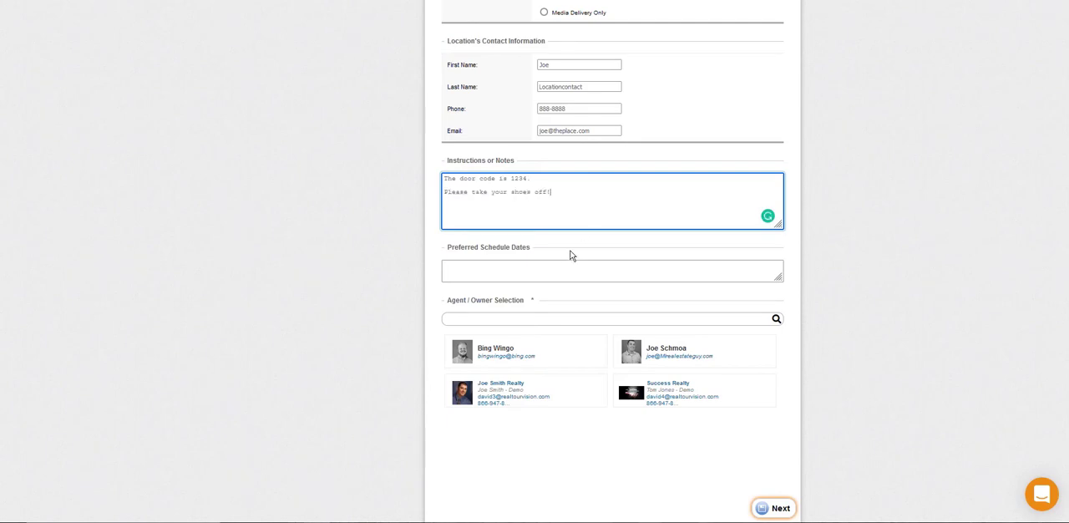
Step: Enter "Feb 14th at night" as the preferred schedule date and select the second listed agent as the order's owner
click(530, 280)
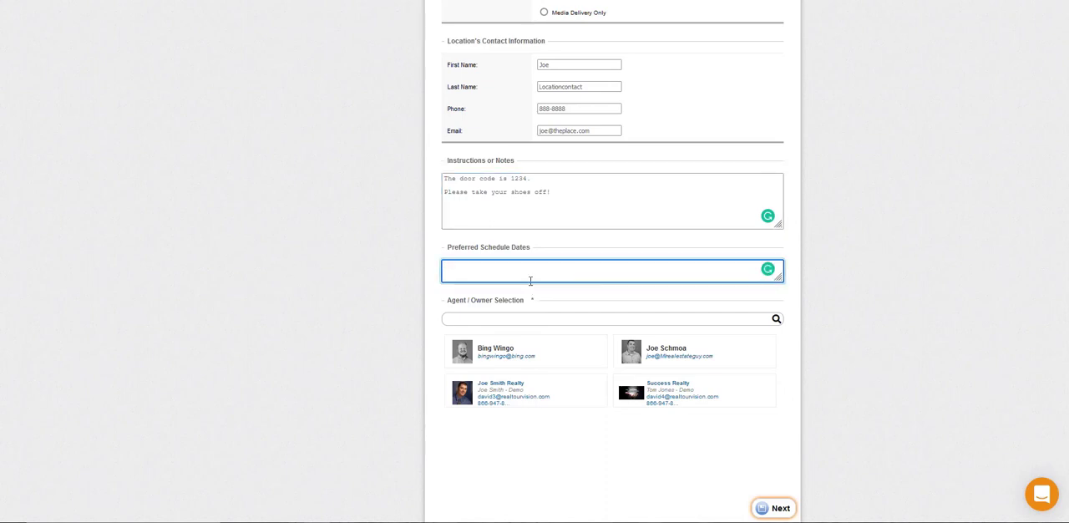
text(Feb 14th at night)
scroll(269, 290, down, 1)
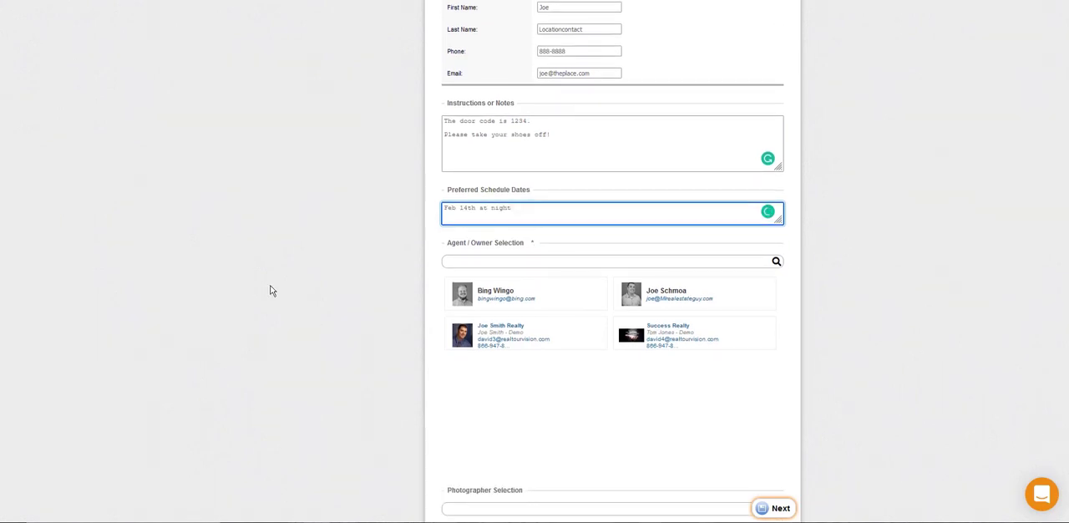
scroll(270, 290, down, 1)
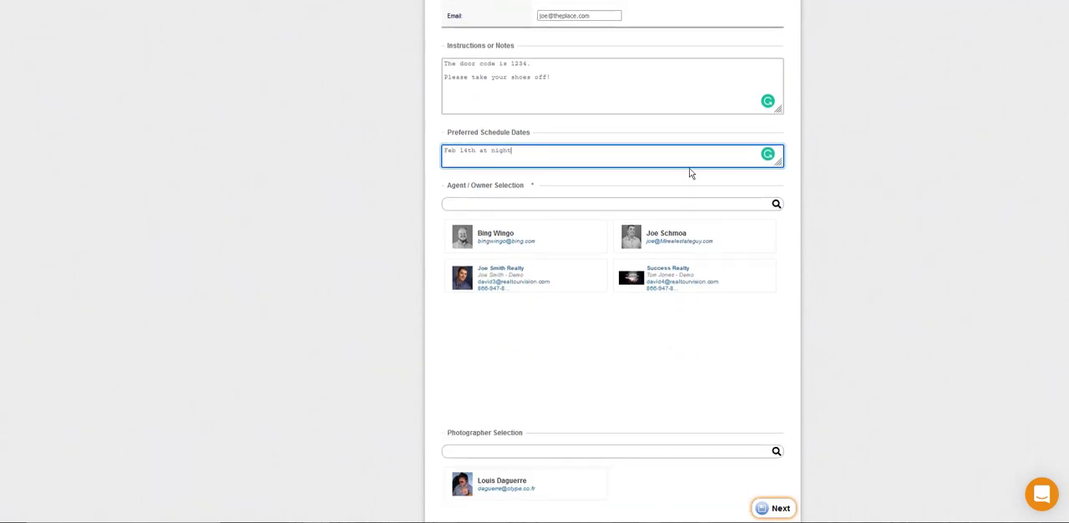
click(731, 238)
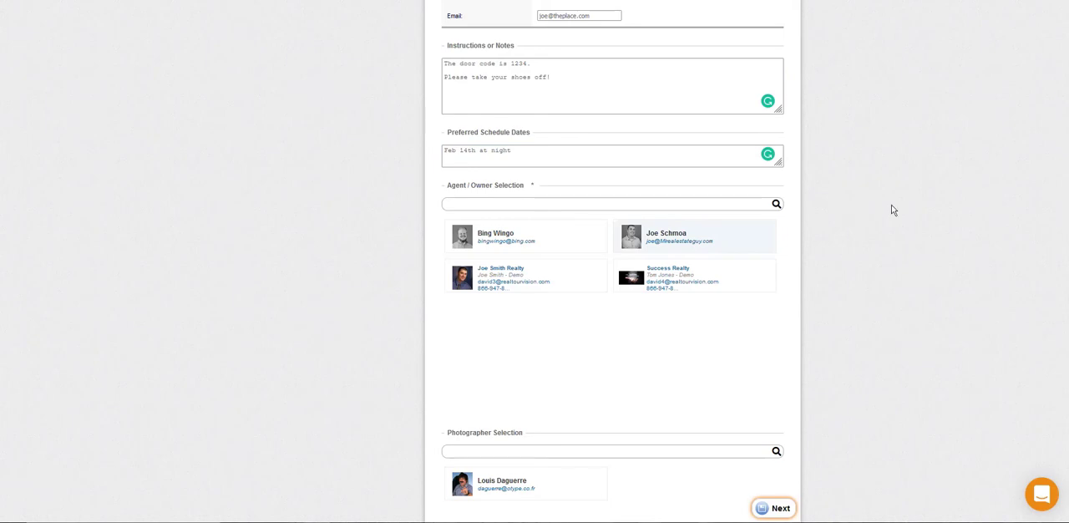
Step: Assign the only listed photographer to the order and continue to the packages and add-ons
scroll(798, 245, down, 3)
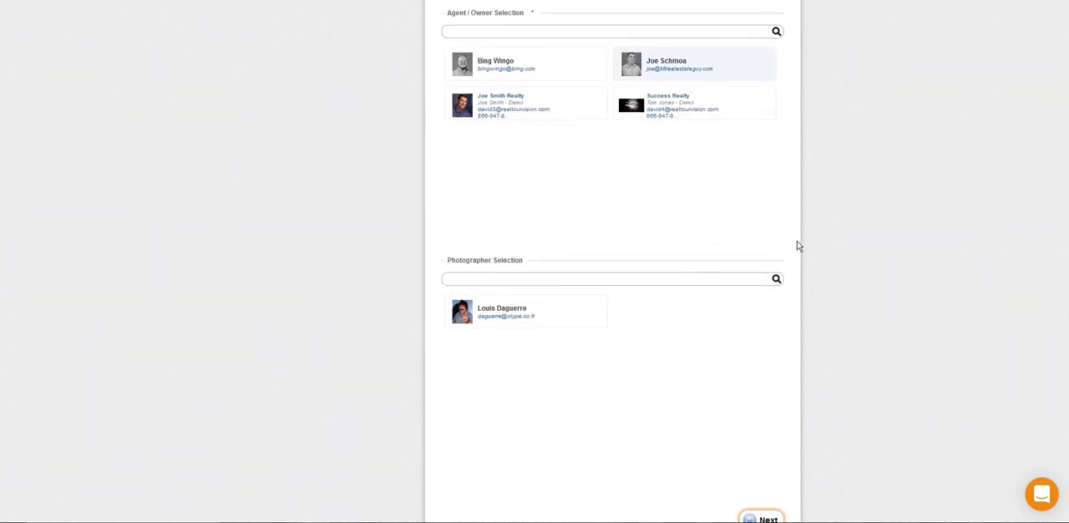
scroll(799, 248, down, 2)
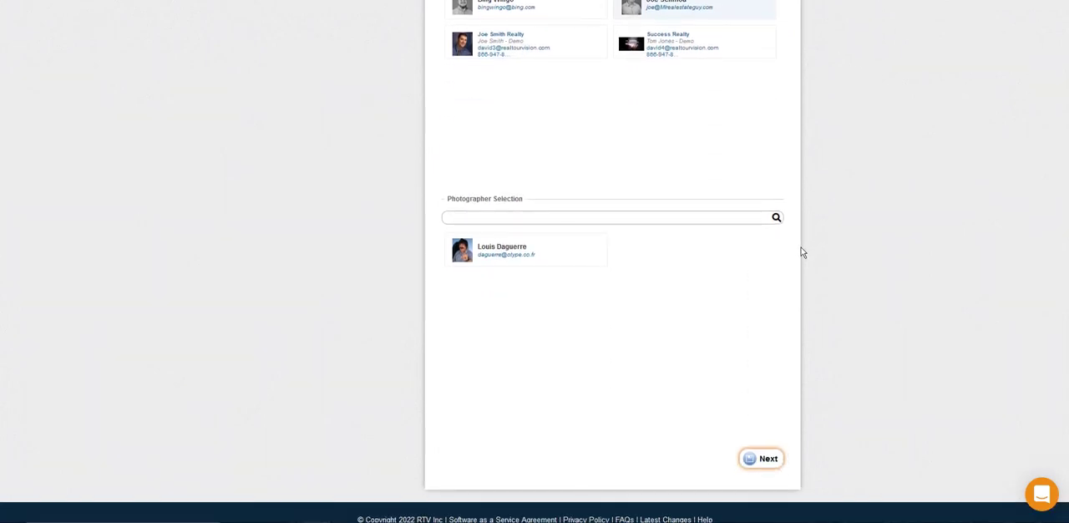
click(560, 249)
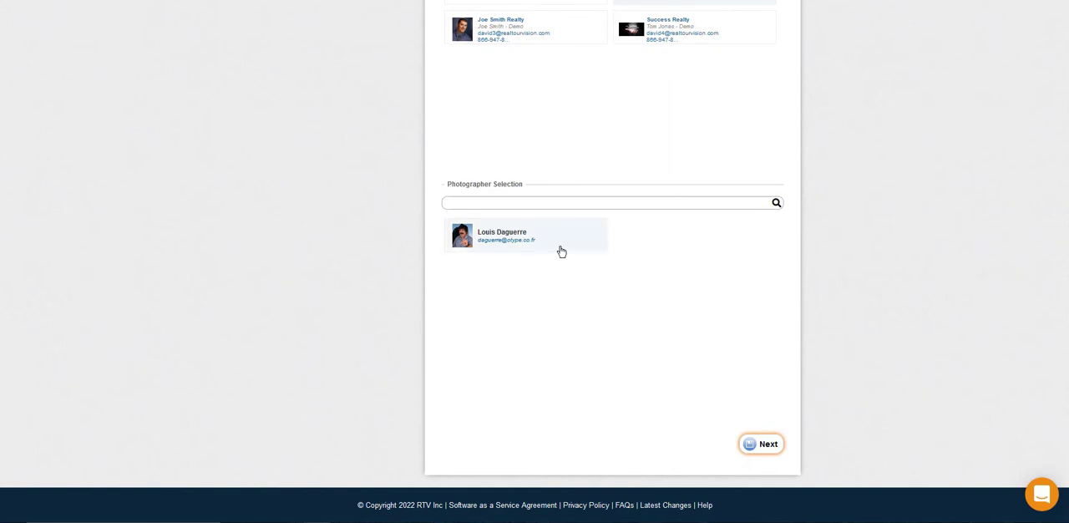
click(768, 445)
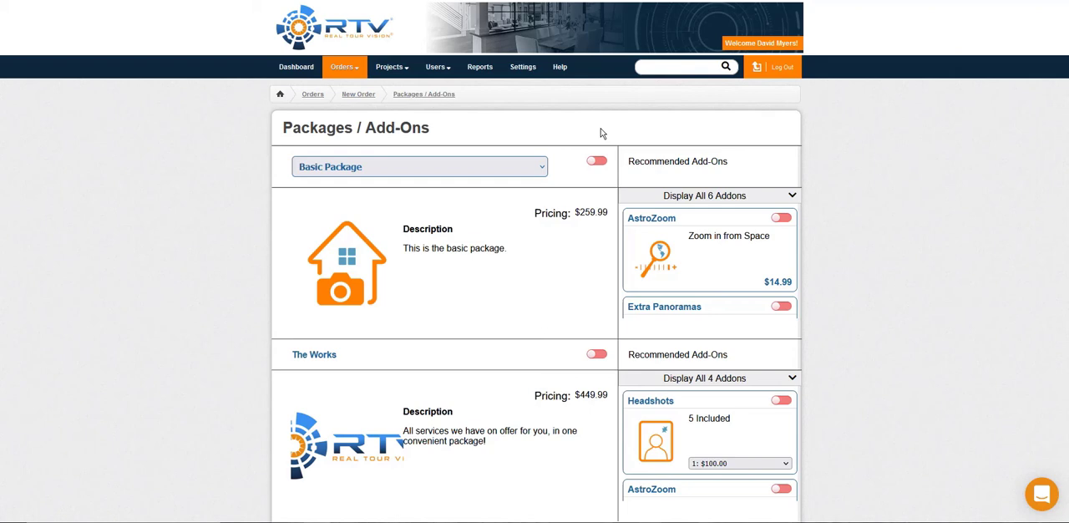
Step: Enable the Basic Package with its AstroZoom add-on and check the package choices
click(598, 162)
click(789, 219)
scroll(952, 186, down, 1)
click(433, 109)
click(433, 109)
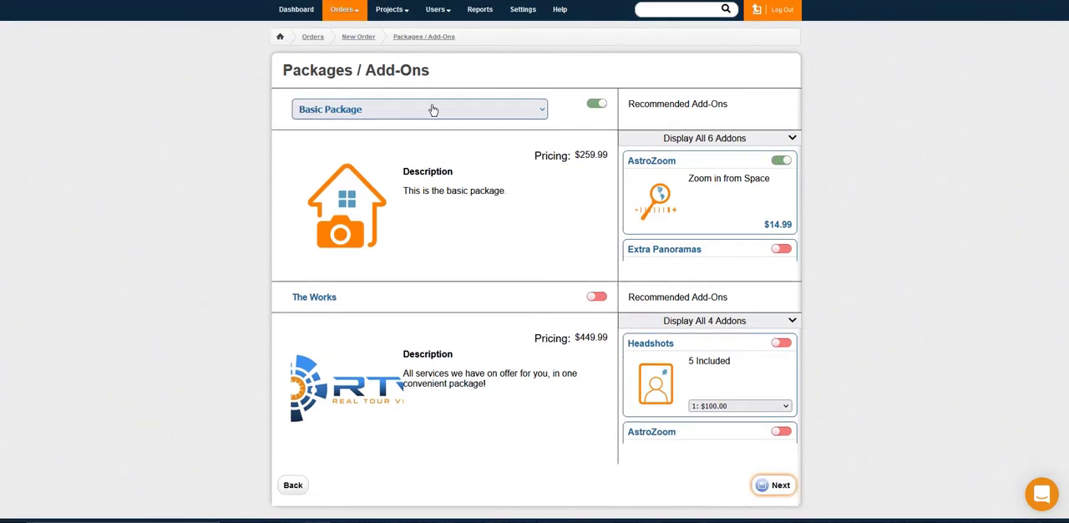
Step: Review the full add-on list of the Basic Package, collapse it, and continue to the order's attachments
click(792, 137)
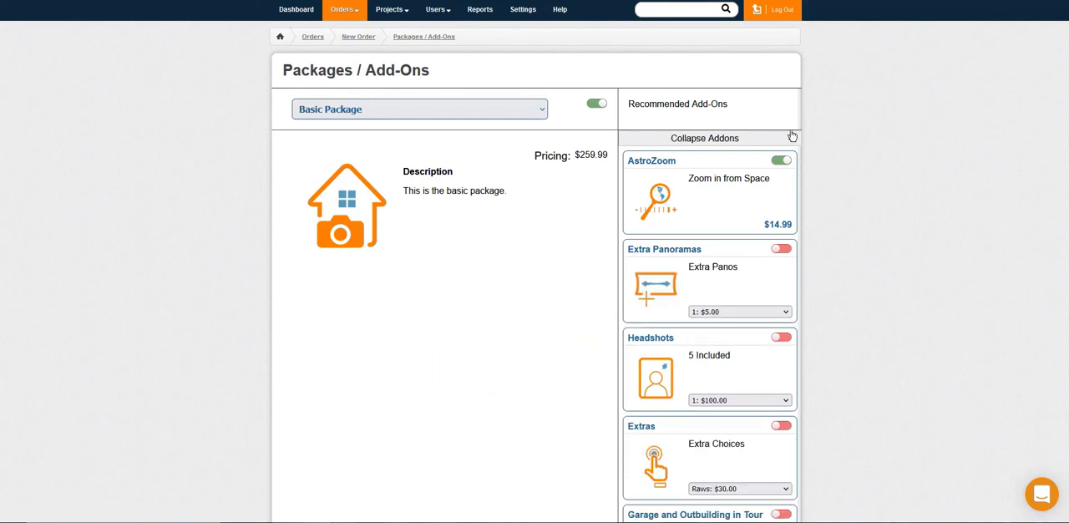
click(792, 137)
scroll(868, 102, down, 1)
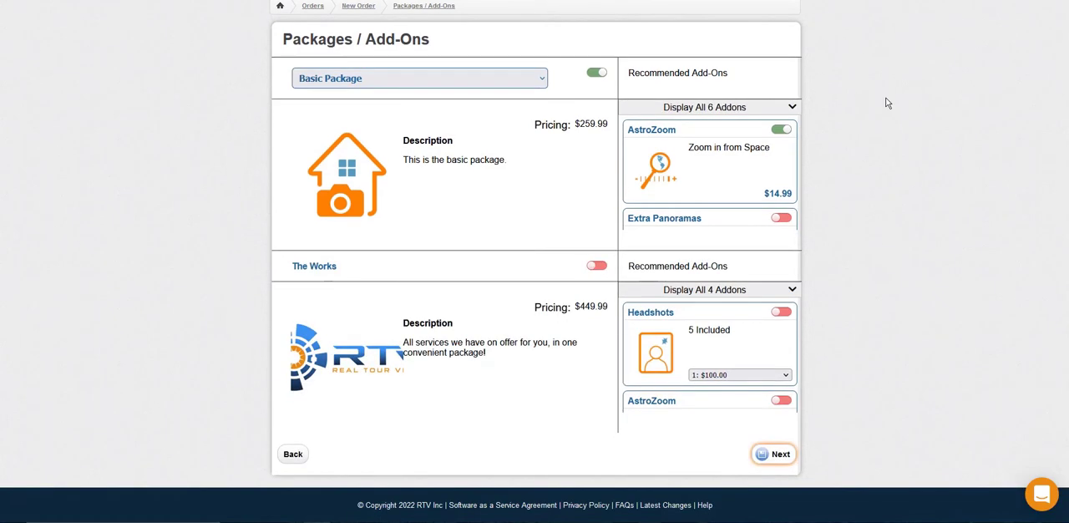
click(774, 460)
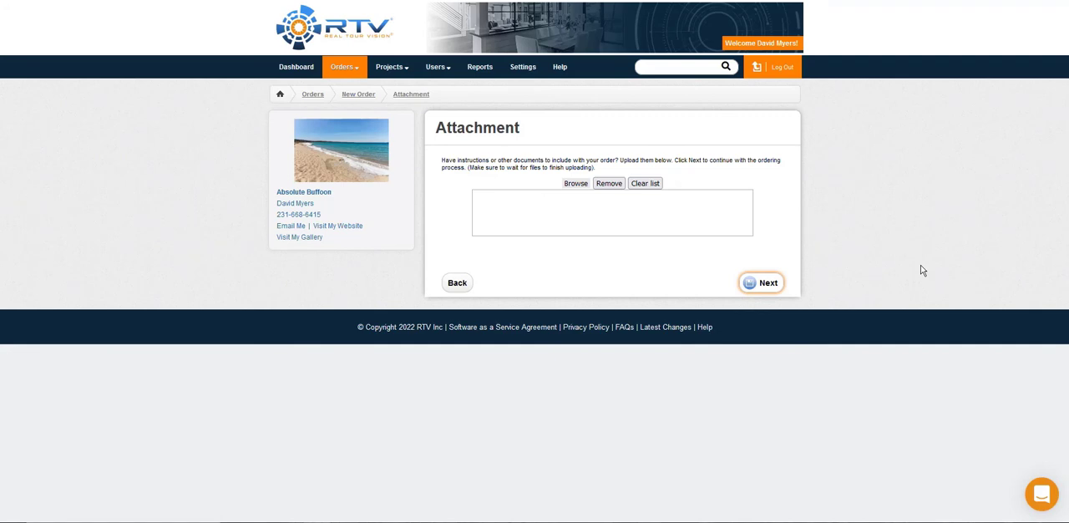
Step: Attach the image IMG_7792 to the order and remove it from the attachment list again
click(584, 185)
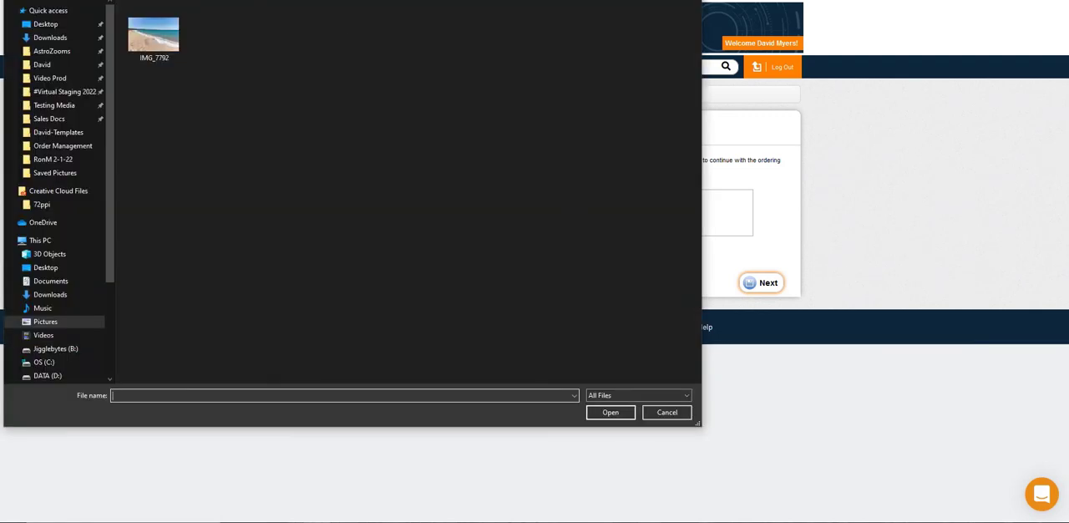
click(154, 38)
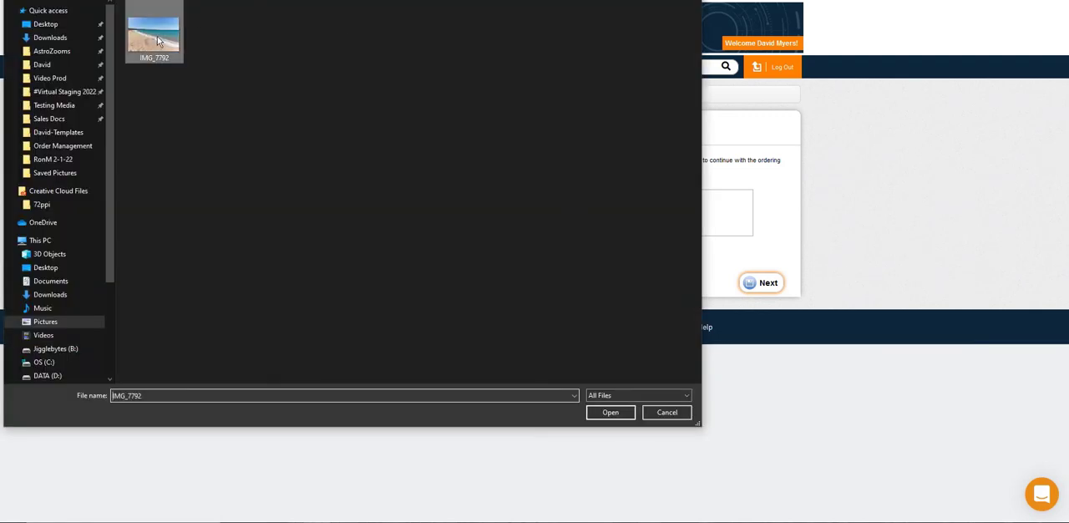
click(603, 414)
click(623, 203)
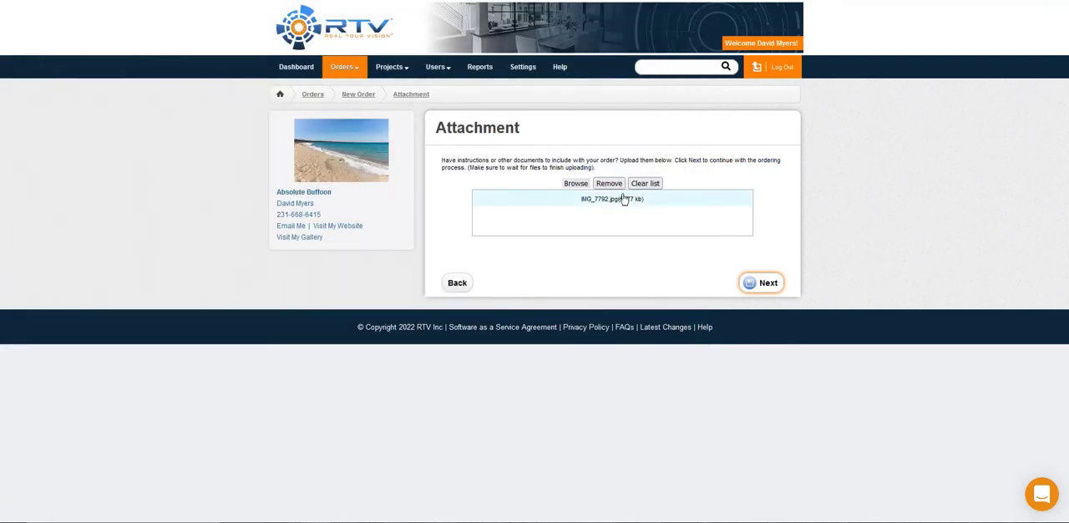
click(616, 184)
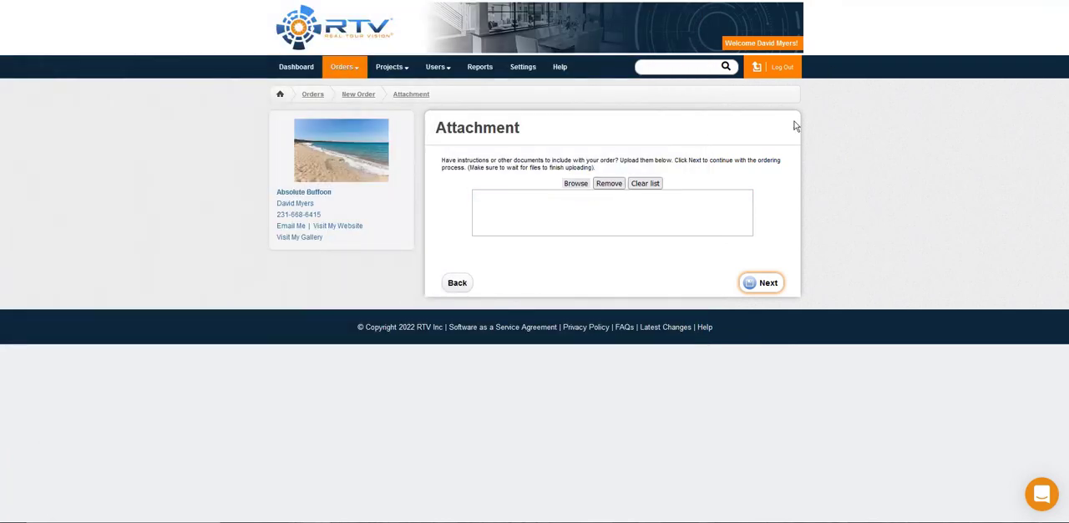
Step: Continue without attachments to the order summary and review its packages, contacts and instructions
click(774, 281)
scroll(828, 156, down, 3)
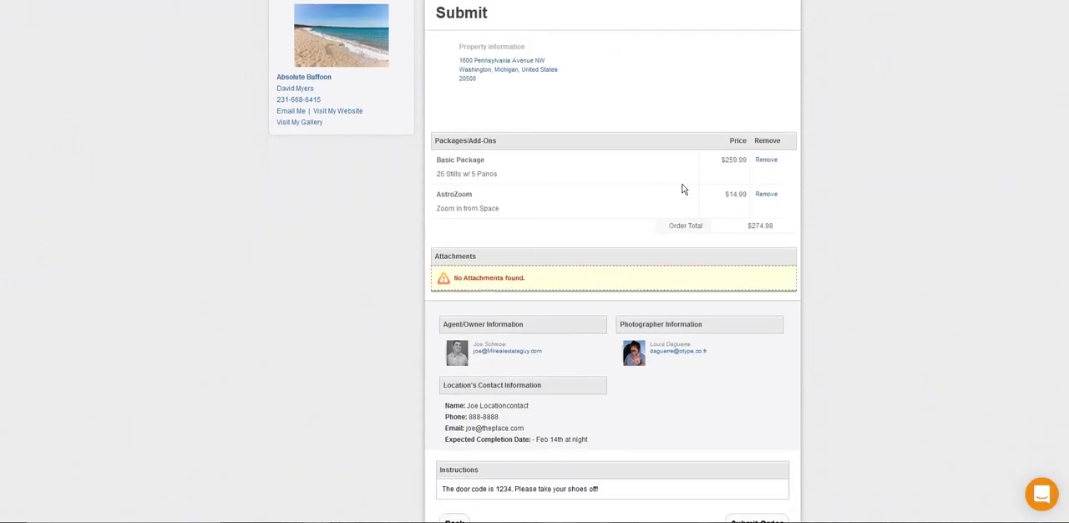
scroll(750, 223, up, 3)
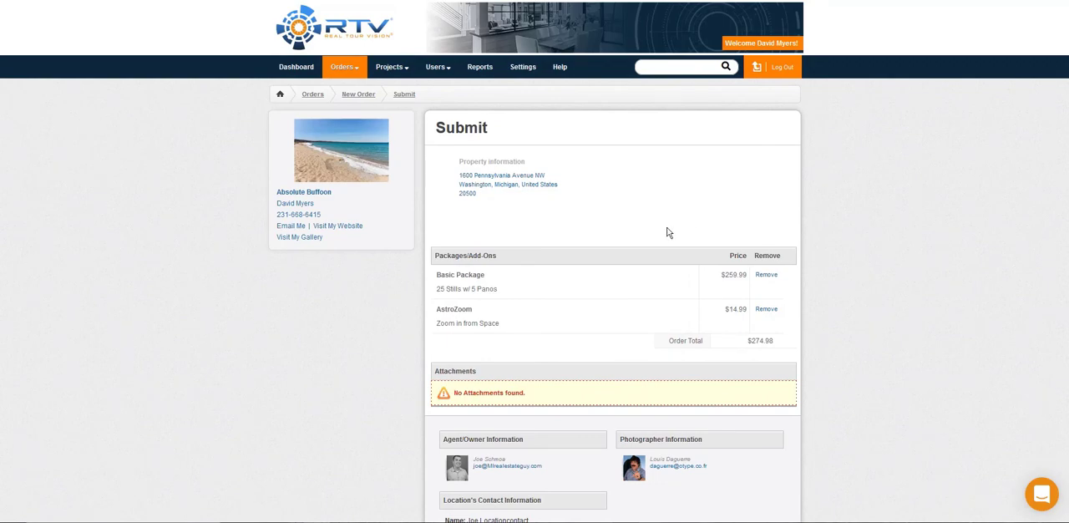
scroll(666, 231, down, 5)
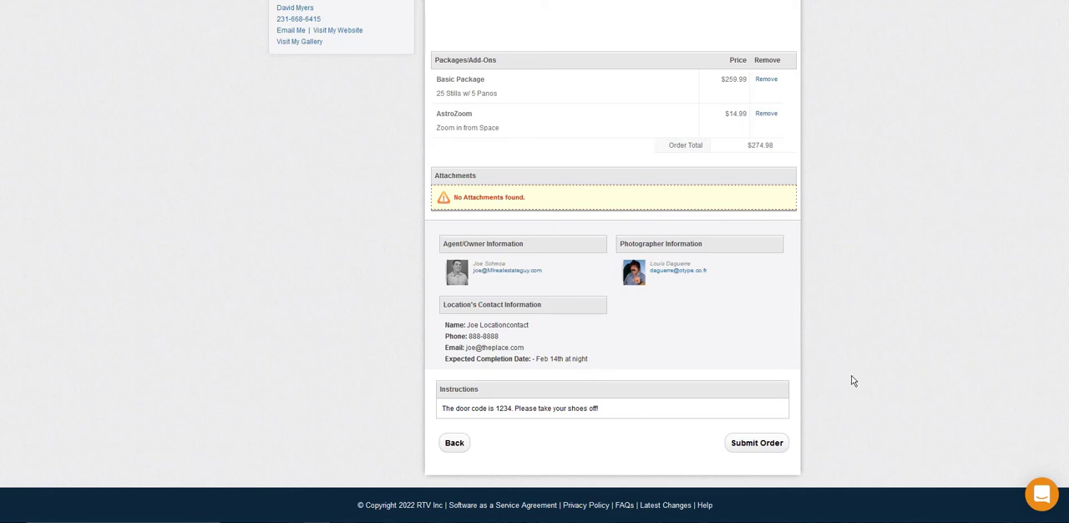
Step: Go back to the attachments, return to the order summary, and submit the order
click(456, 447)
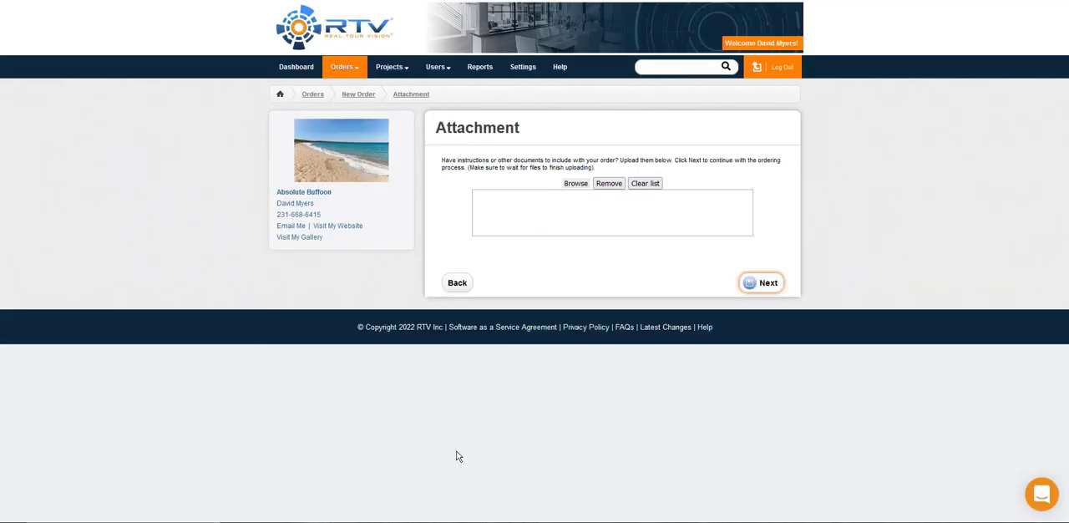
click(760, 292)
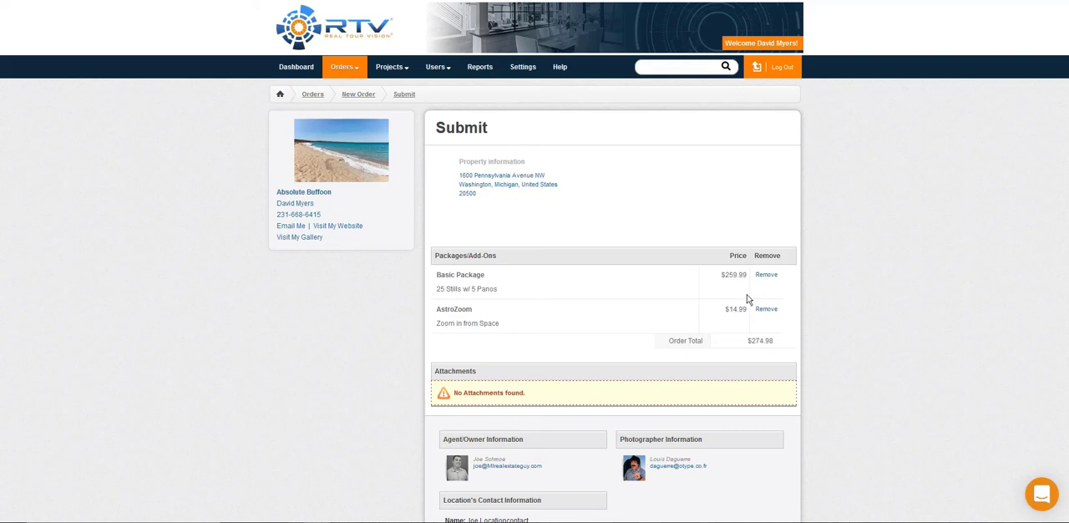
scroll(747, 299, down, 5)
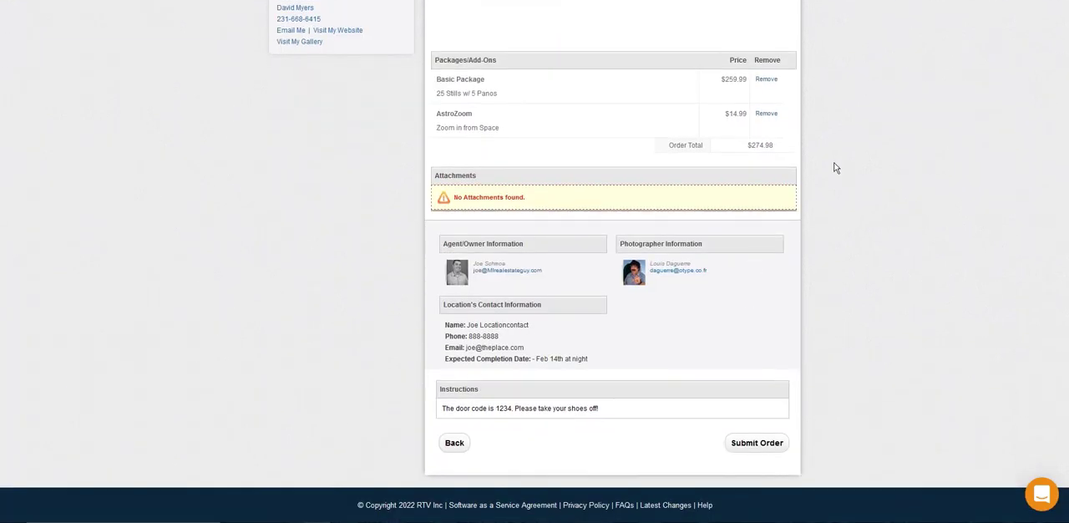
click(764, 451)
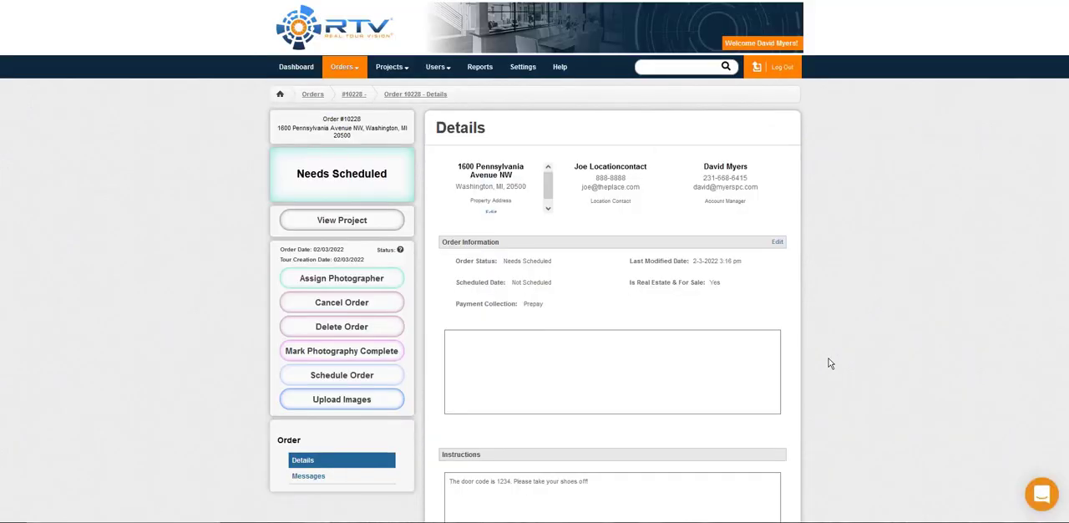
Step: Highlight the order number above the property address on the order's details page
double_click(351, 119)
click(369, 123)
double_click(351, 119)
click(372, 118)
Step: Examine the submitted order's details in the customer view and return to the company view
scroll(775, 249, down, 2)
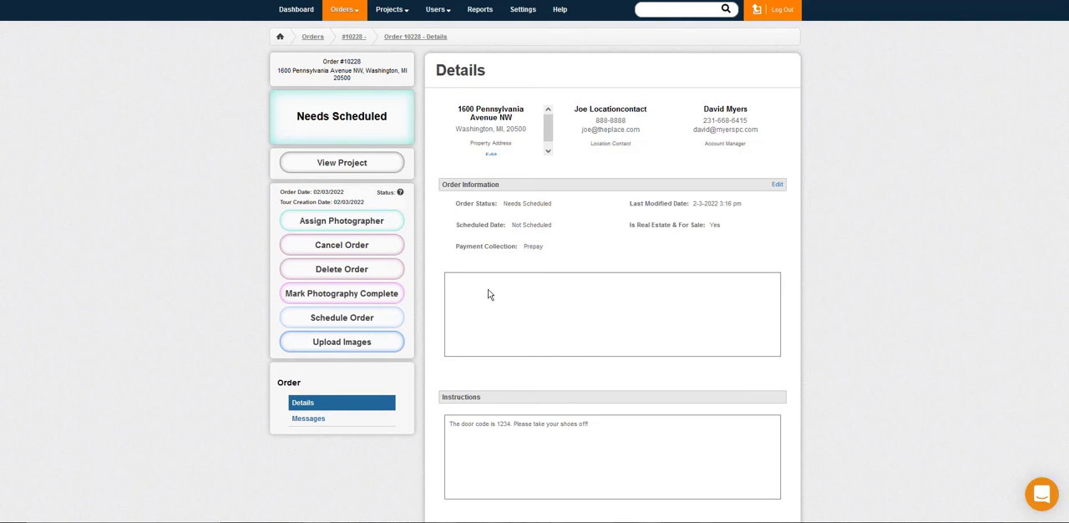
scroll(487, 293, down, 4)
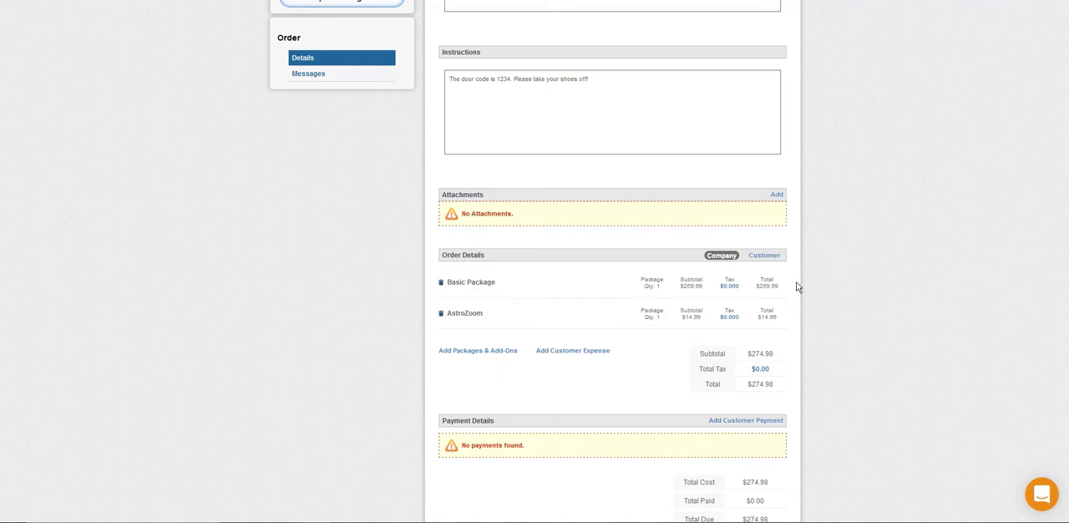
click(767, 262)
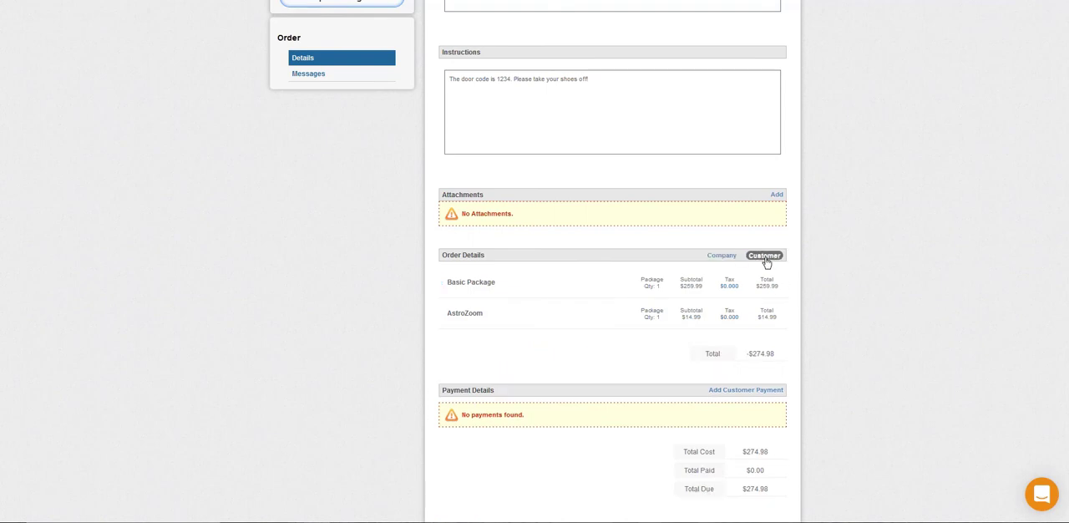
click(731, 261)
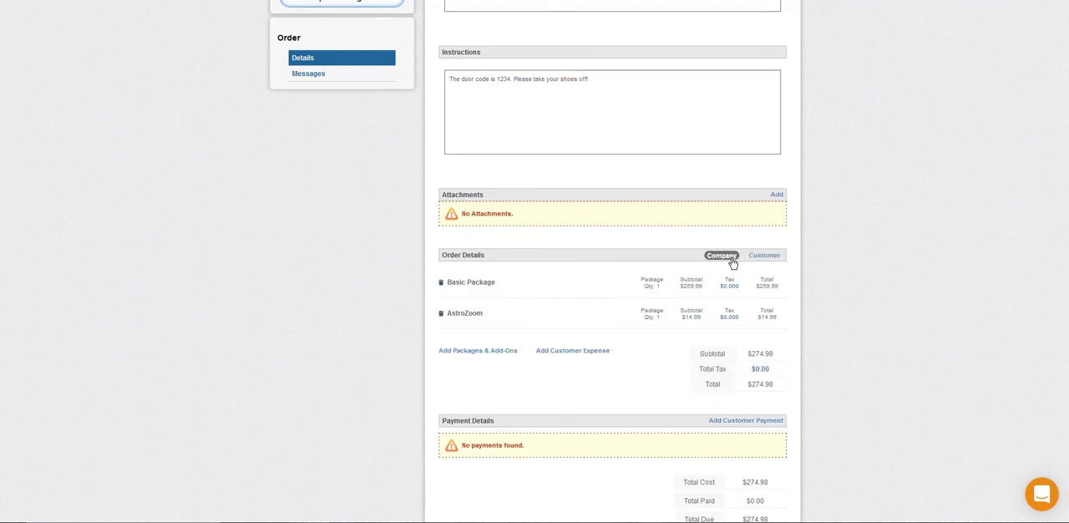
Step: Add the Extra Panoramas add-on of the Basic Package to the order and save it
click(498, 350)
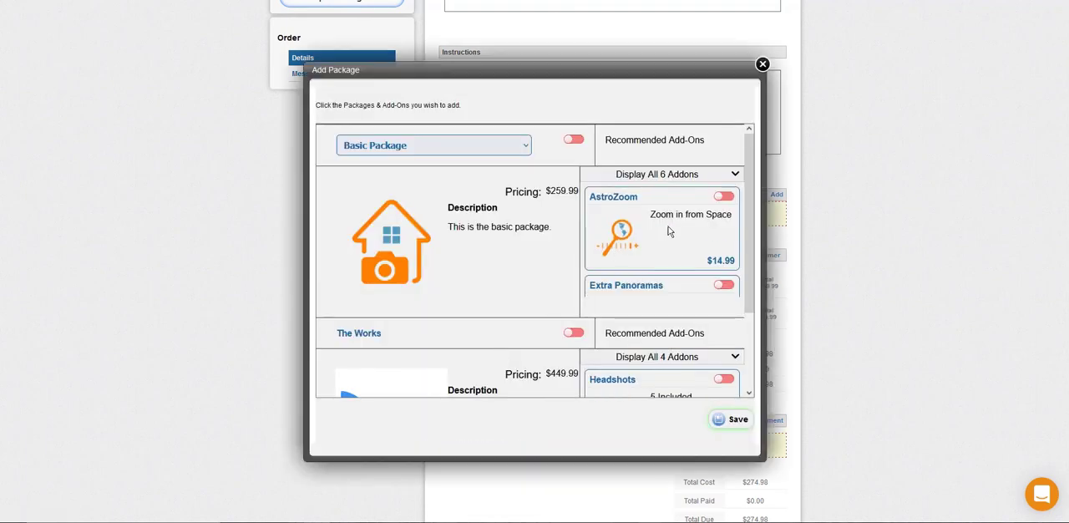
scroll(700, 225, down, 2)
click(723, 182)
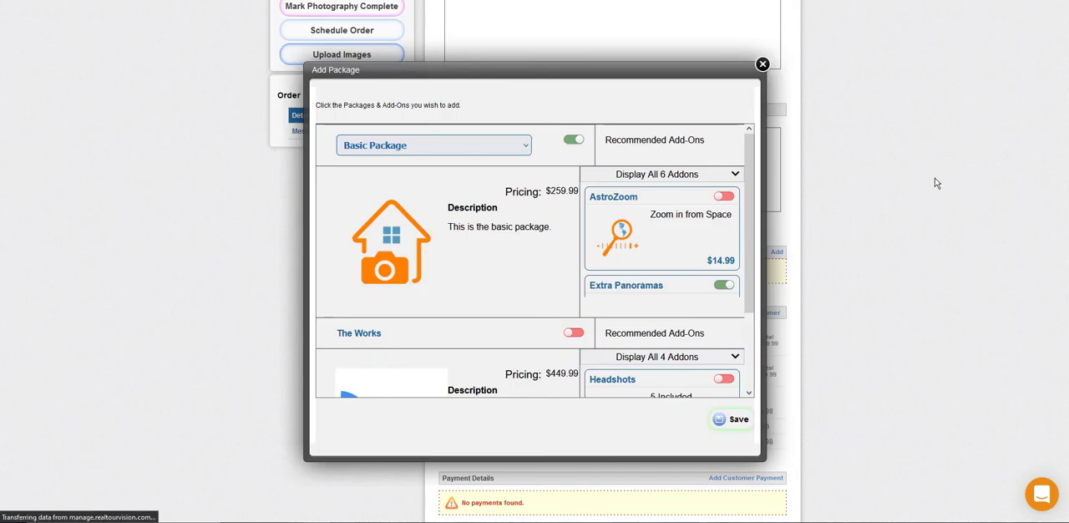
Step: Check the order lines with the new add-on in both the customer and company views
scroll(596, 230, down, 5)
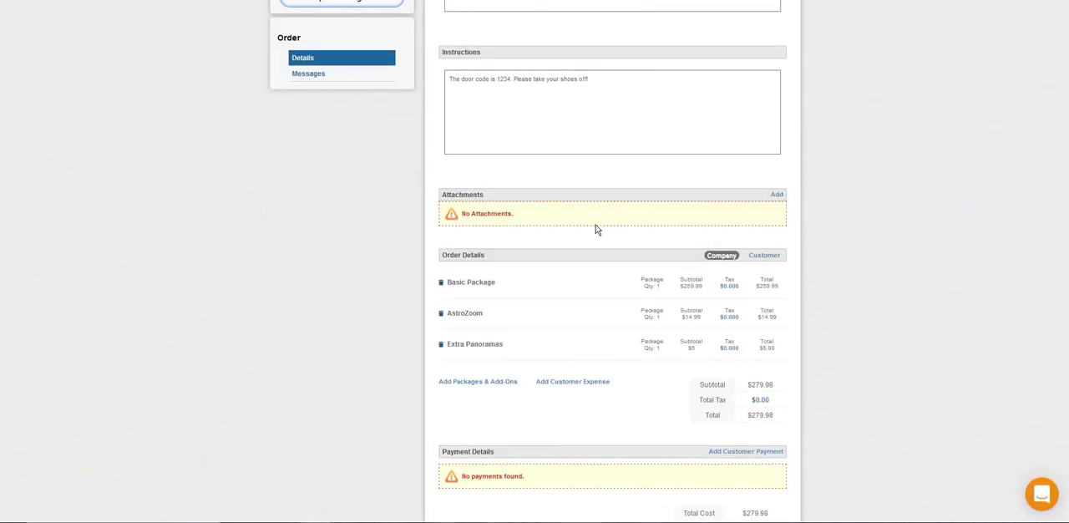
click(760, 255)
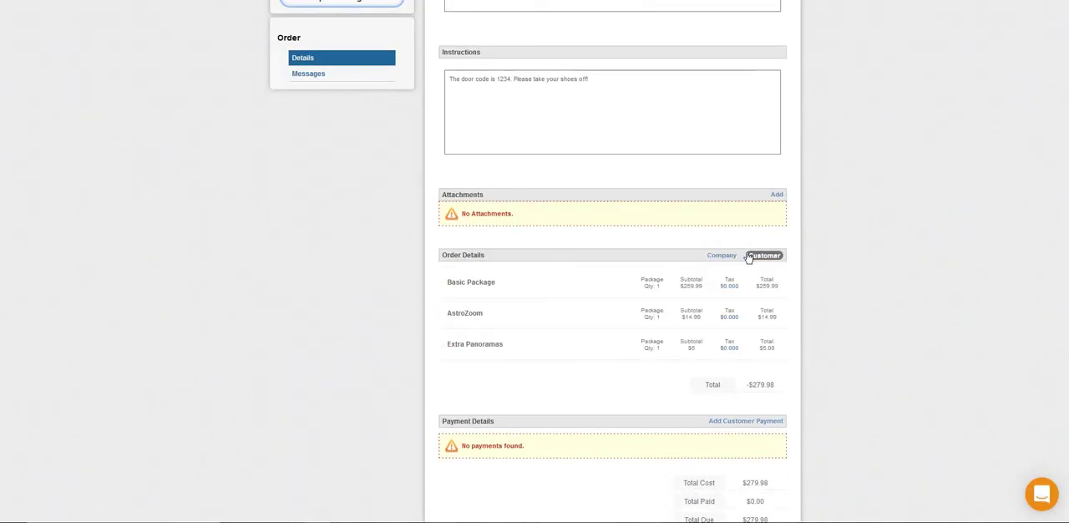
click(732, 255)
Step: Add a customer expense described as "Miles" with an amount of 12 in the Services tax category
scroll(751, 209, down, 3)
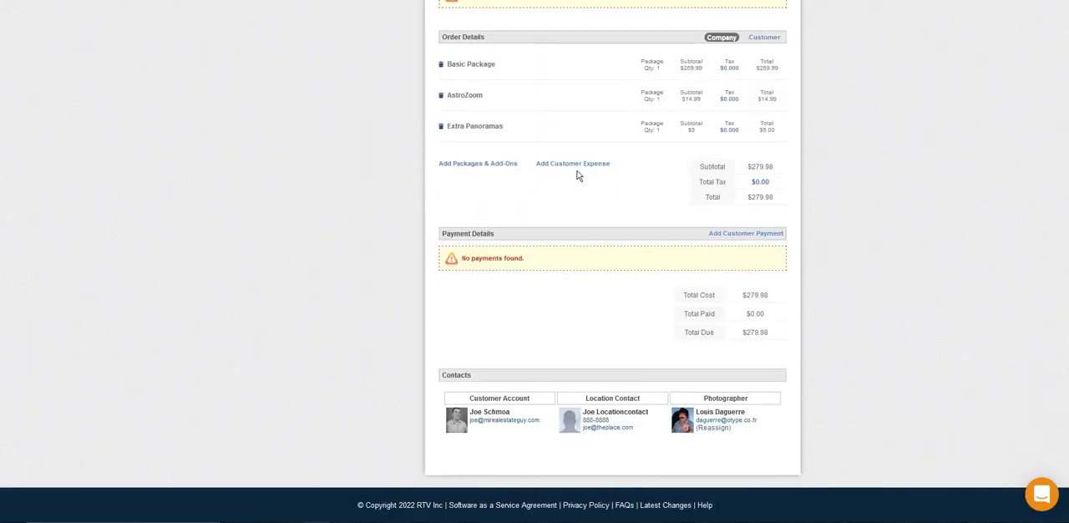
click(576, 164)
click(549, 208)
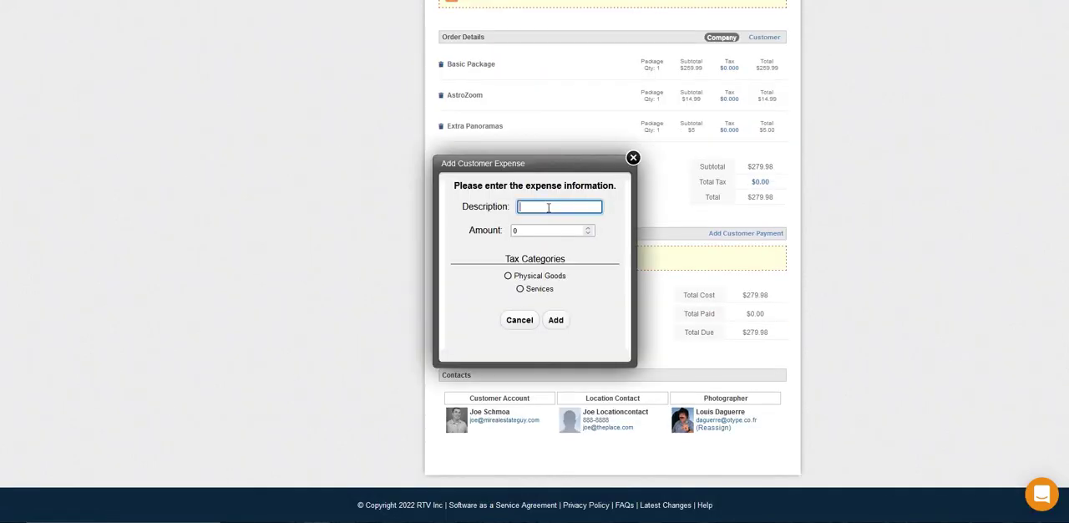
text(Miles)
key(Tab)
text(12)
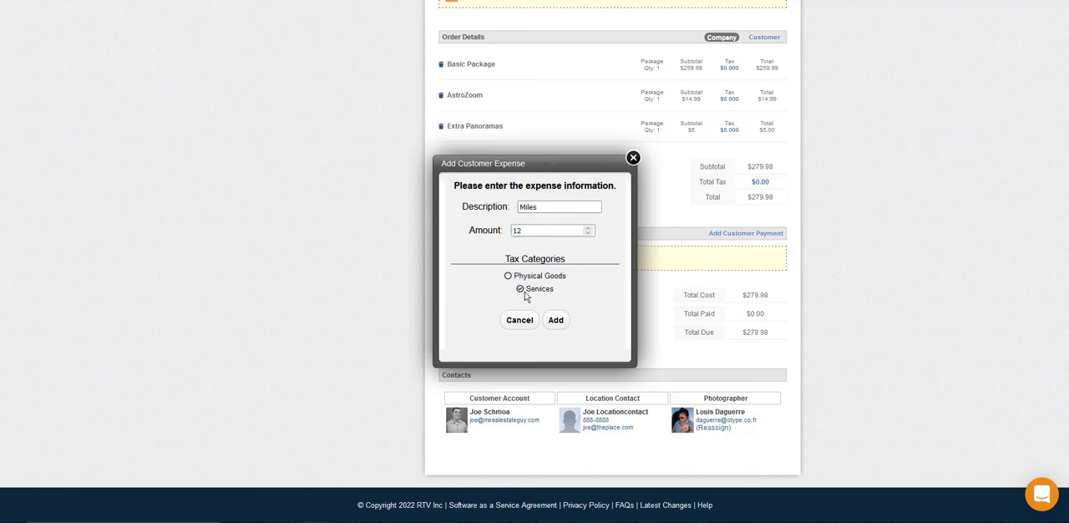
click(519, 289)
click(556, 321)
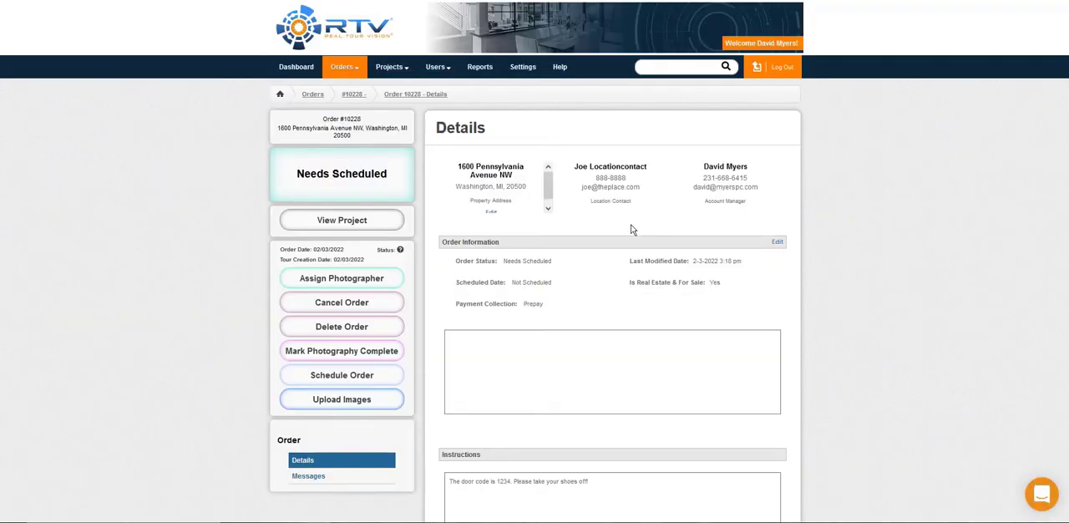
Step: Record a customer payment of $291.98 with the description "Check 1234"
scroll(632, 229, down, 2)
scroll(632, 229, down, 3)
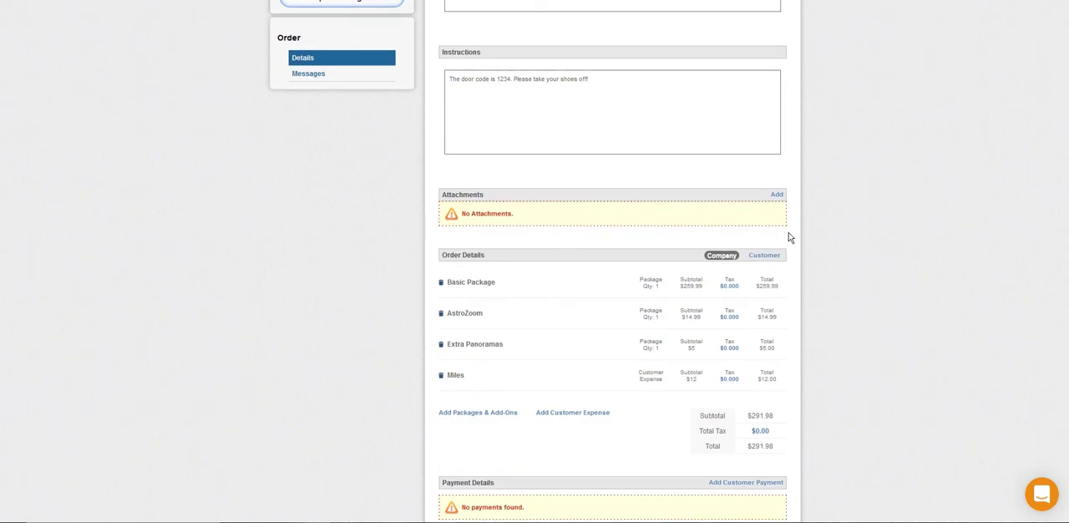
scroll(789, 241, down, 2)
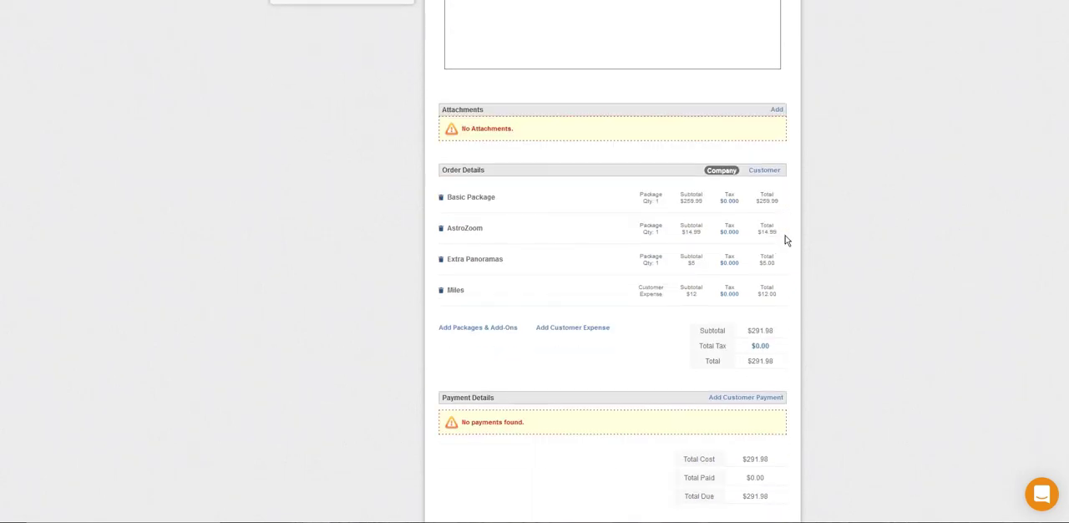
click(751, 373)
click(537, 214)
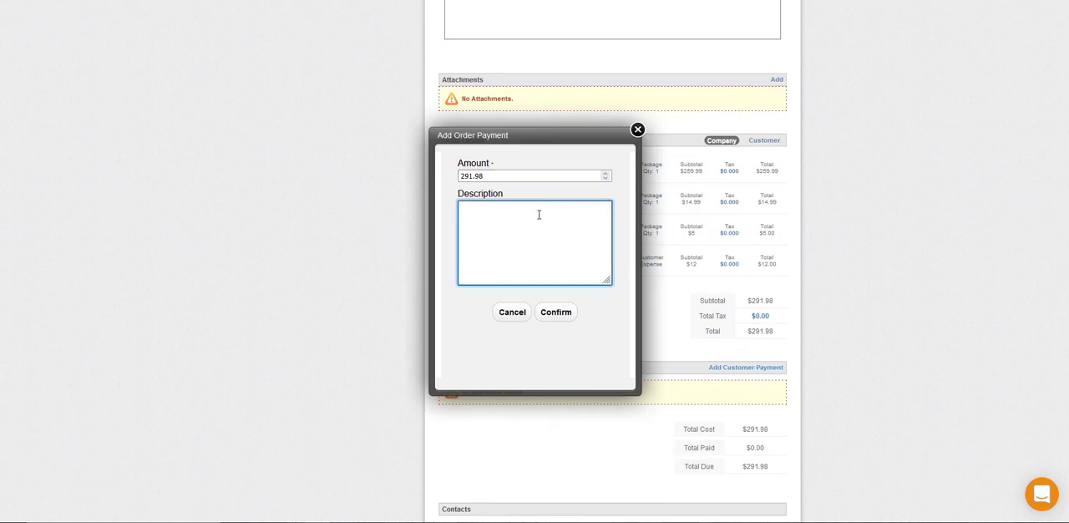
text(Check 1234)
click(556, 312)
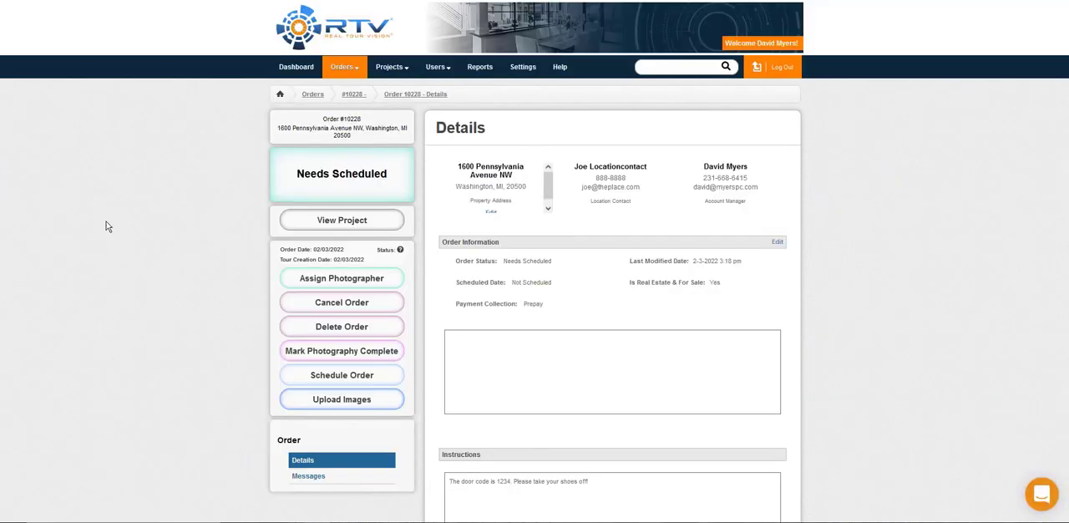
Step: Review the applied payment, order totals and contacts, and check the explanation of the order's status
scroll(106, 226, down, 5)
scroll(106, 226, down, 3)
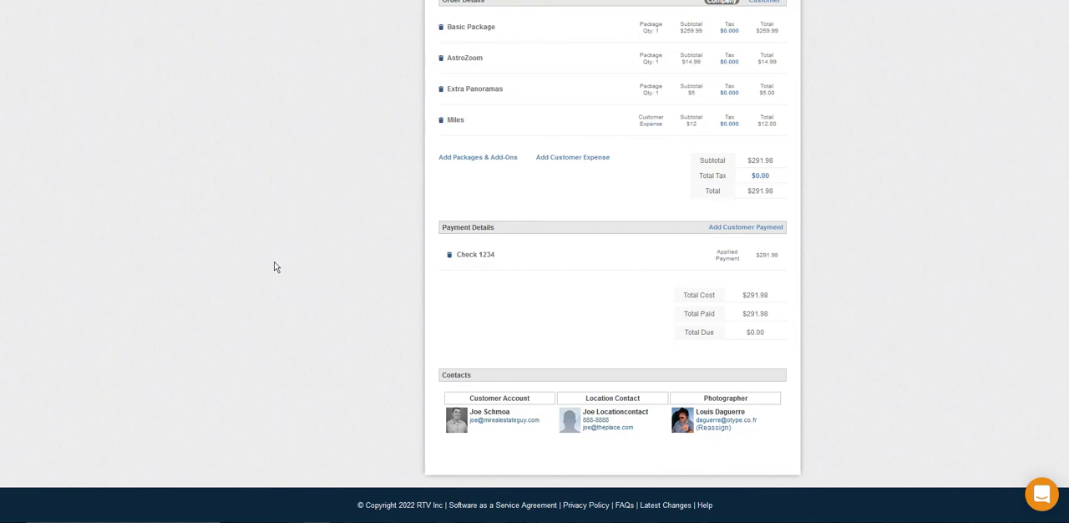
scroll(250, 289, up, 5)
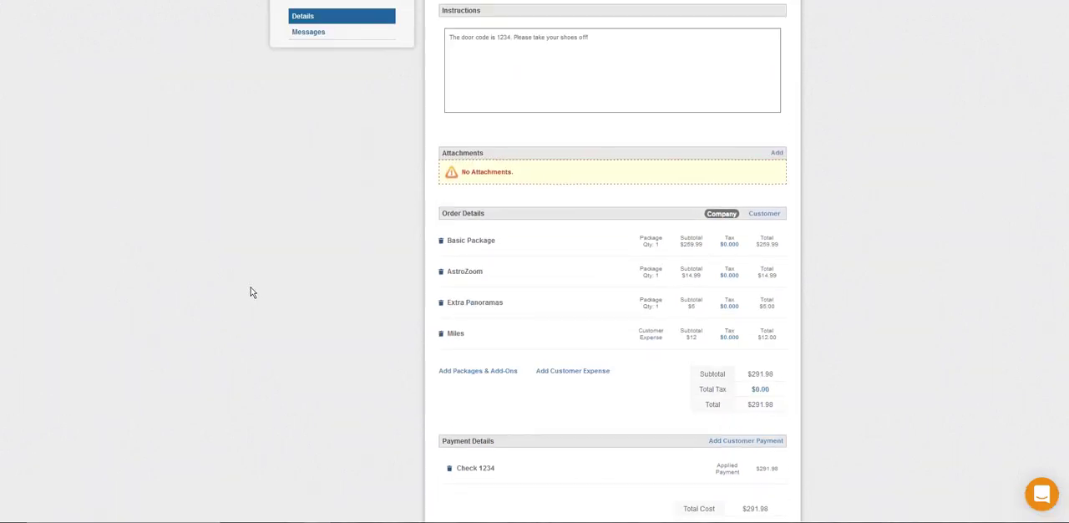
scroll(251, 293, up, 5)
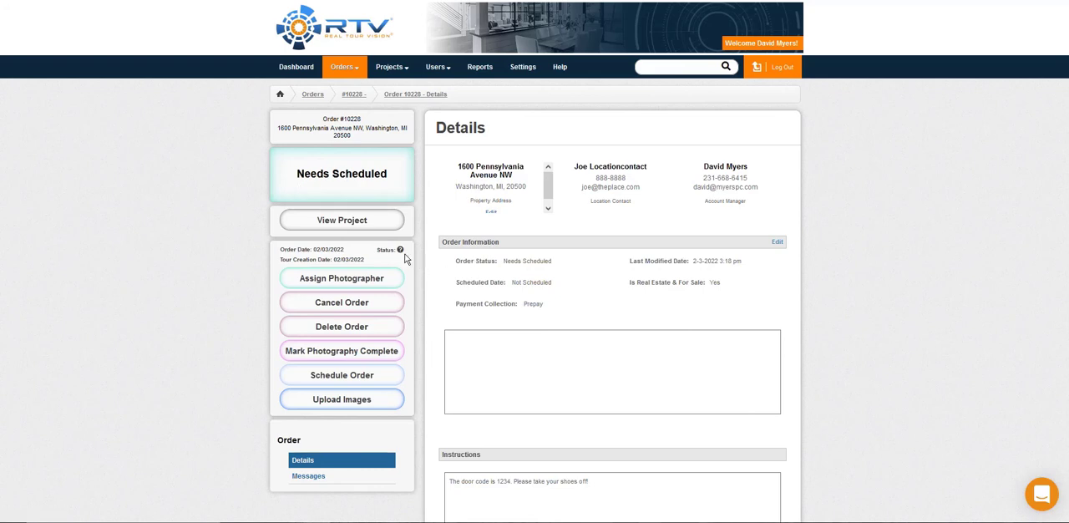
mouse_move(399, 251)
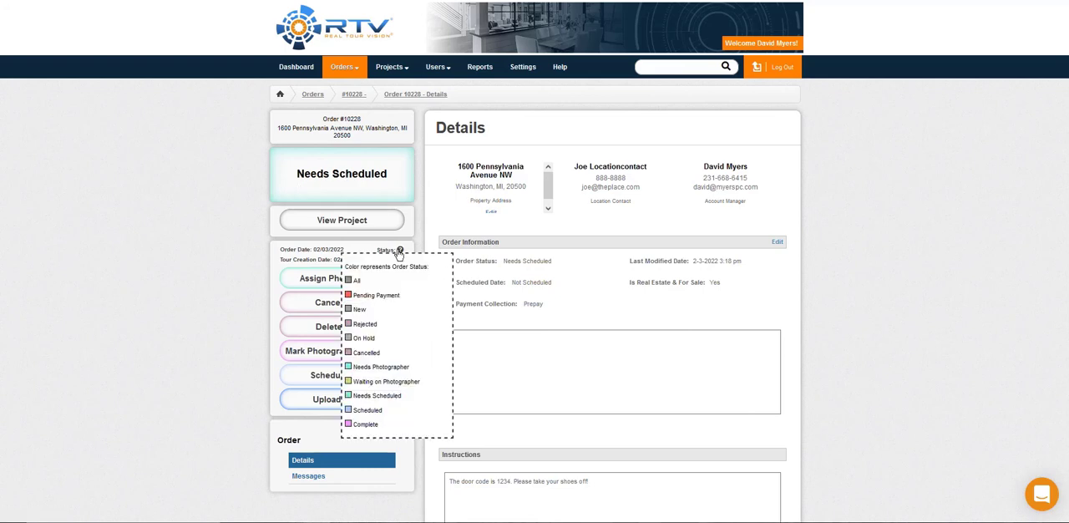
Step: View the project linked to this order and return to the order's details
click(335, 222)
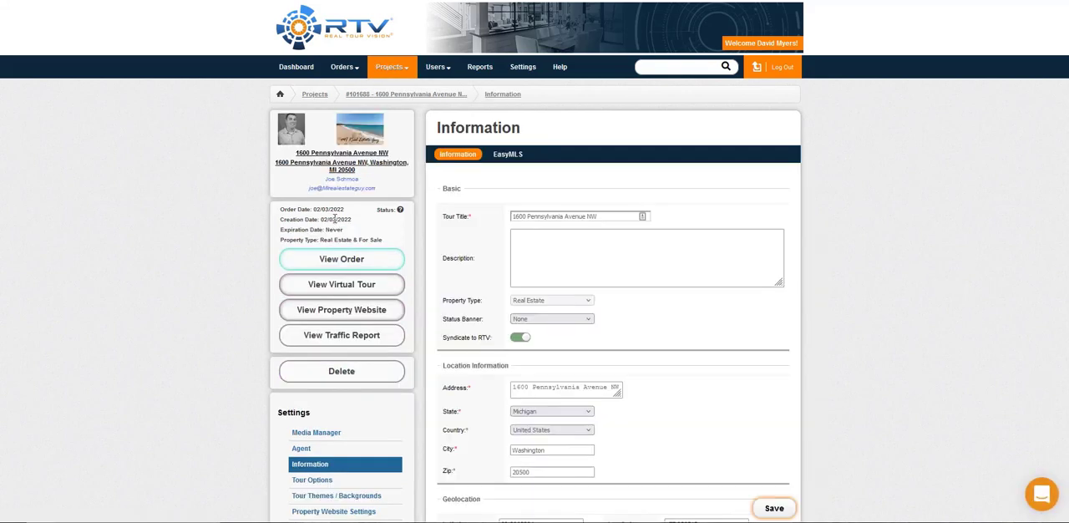
mouse_move(361, 76)
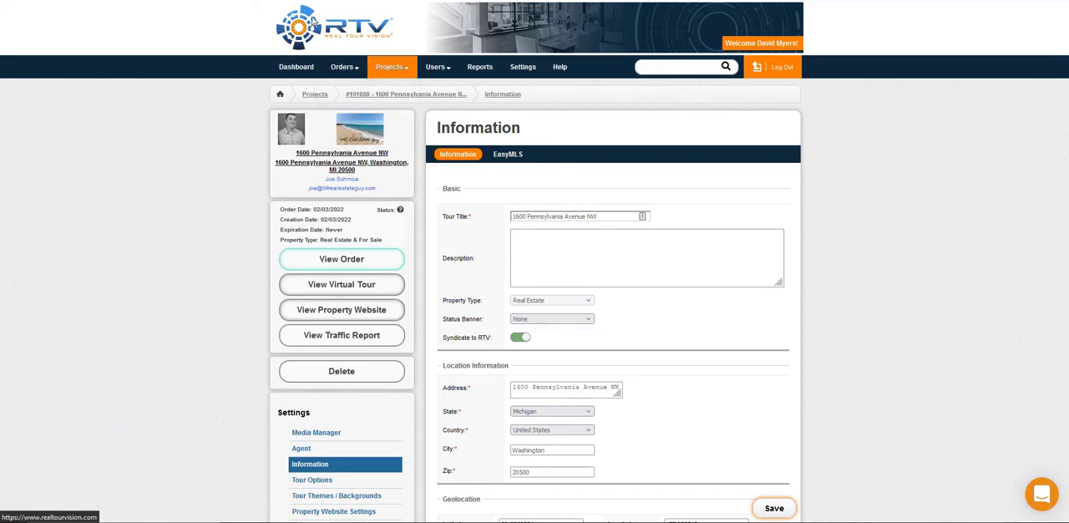
click(388, 94)
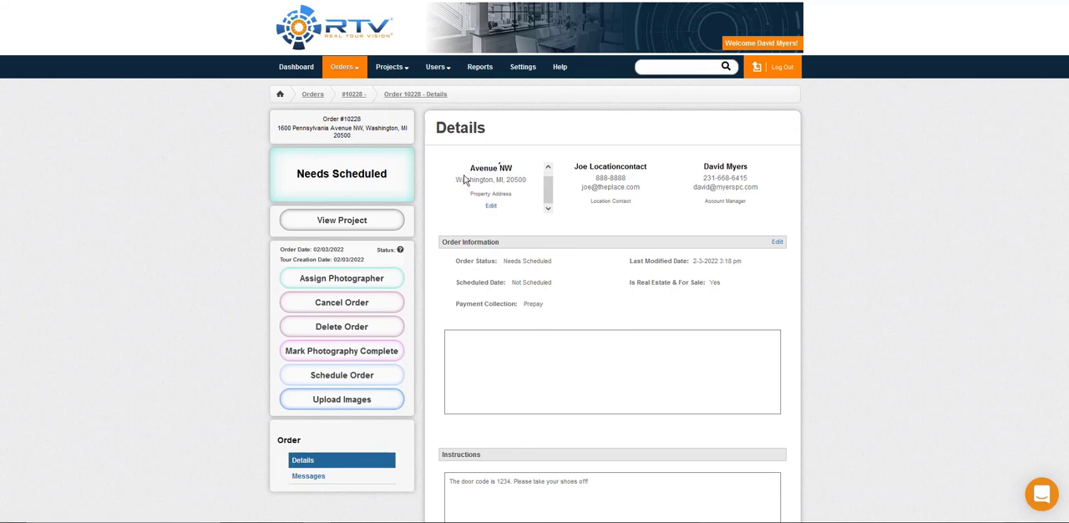
Step: Assign the only listed photographer to the submitted order
scroll(405, 230, down, 1)
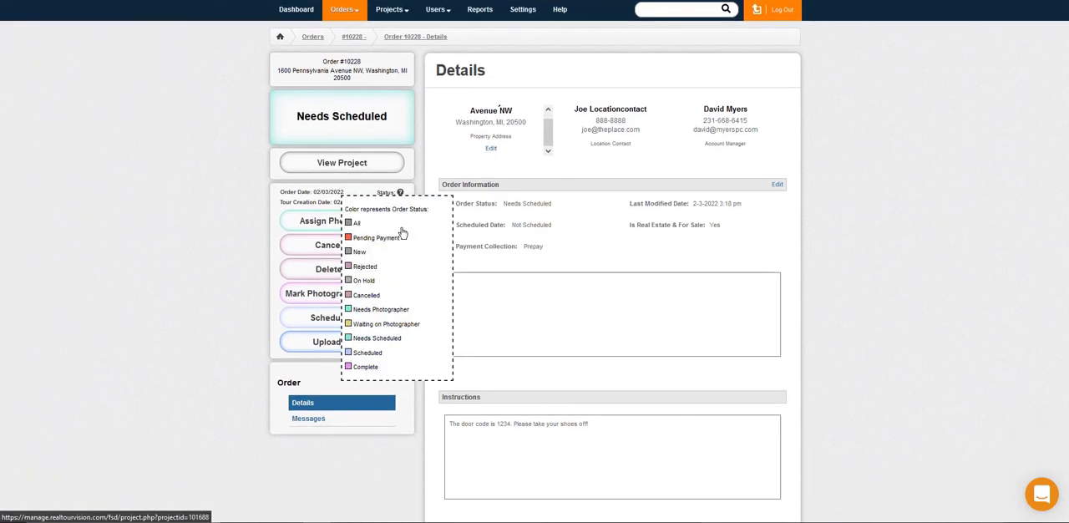
click(307, 224)
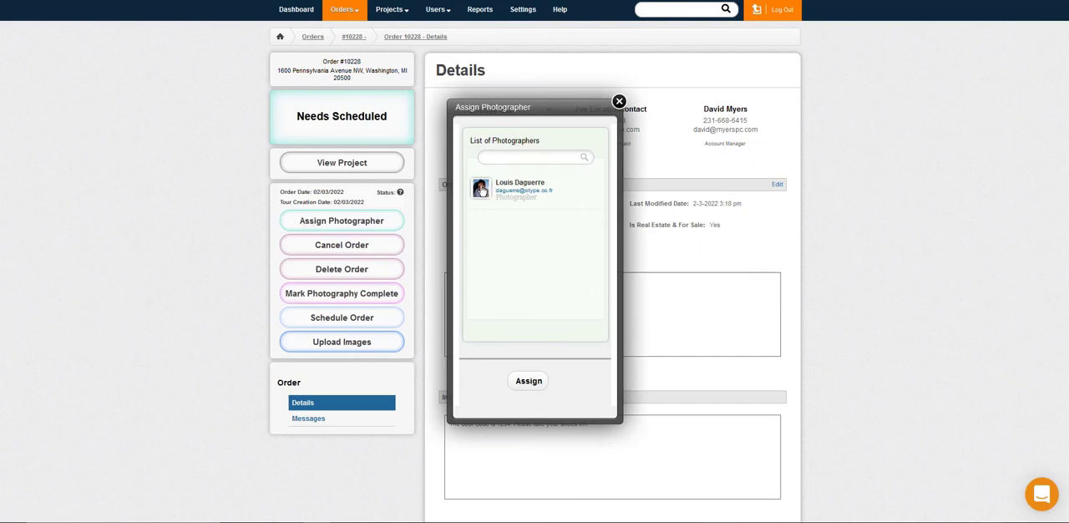
click(481, 191)
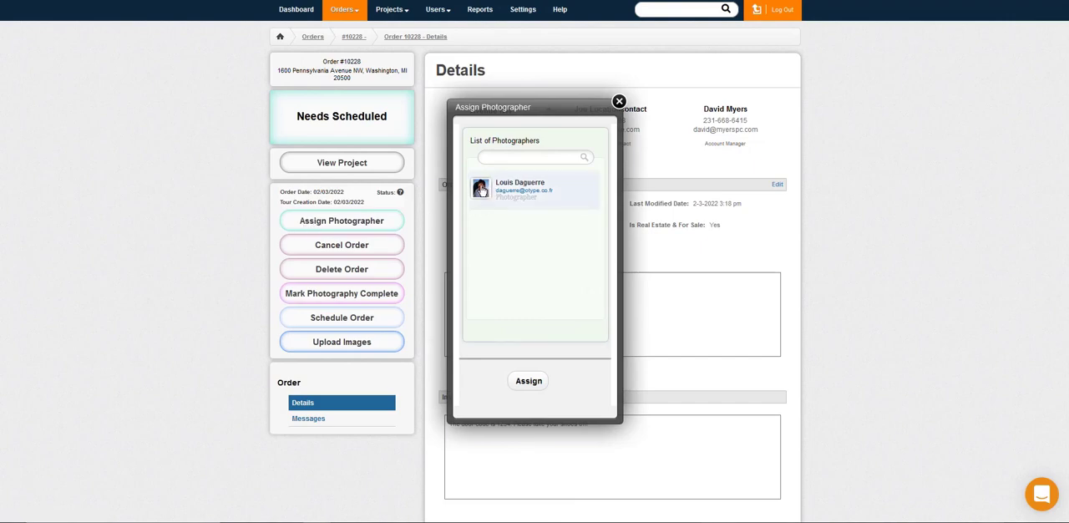
click(529, 382)
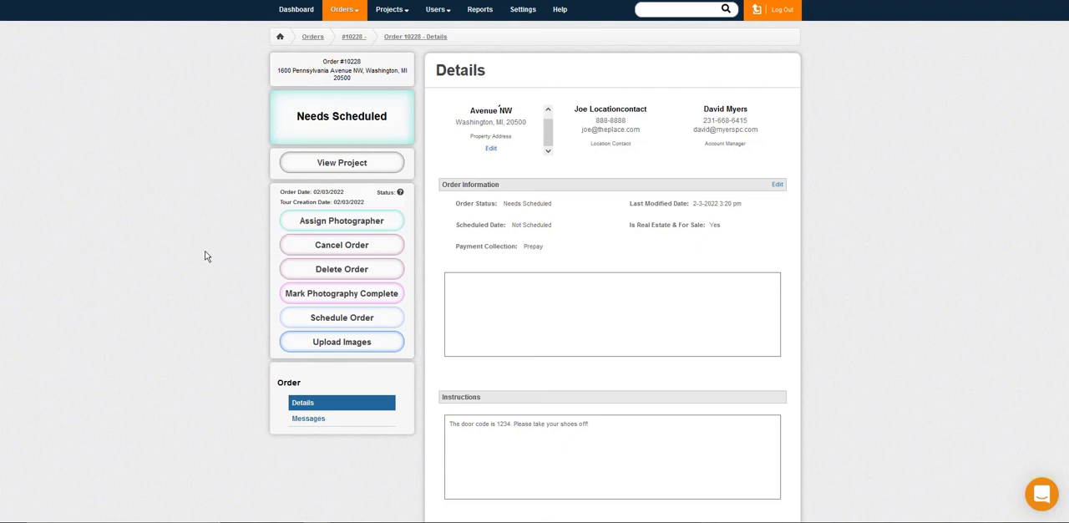
scroll(206, 256, down, 1)
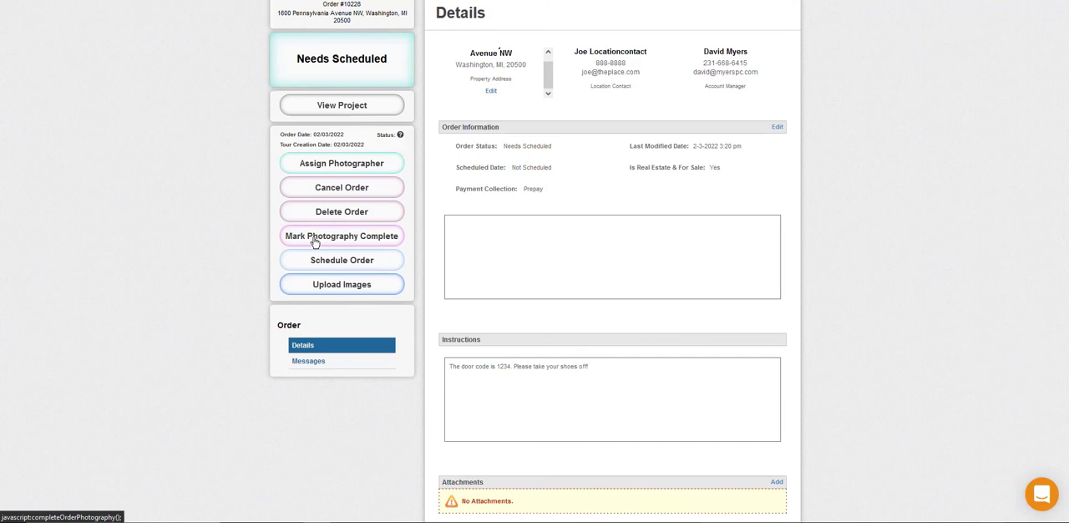
Step: Schedule the order for February 14, 2022 at 6:00 PM
click(382, 261)
click(482, 245)
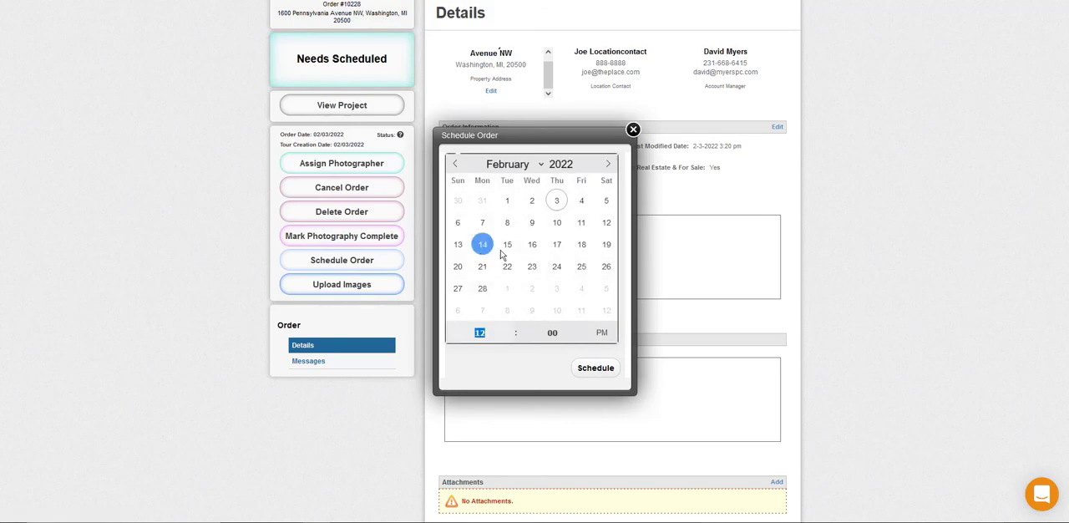
text(8)
click(596, 374)
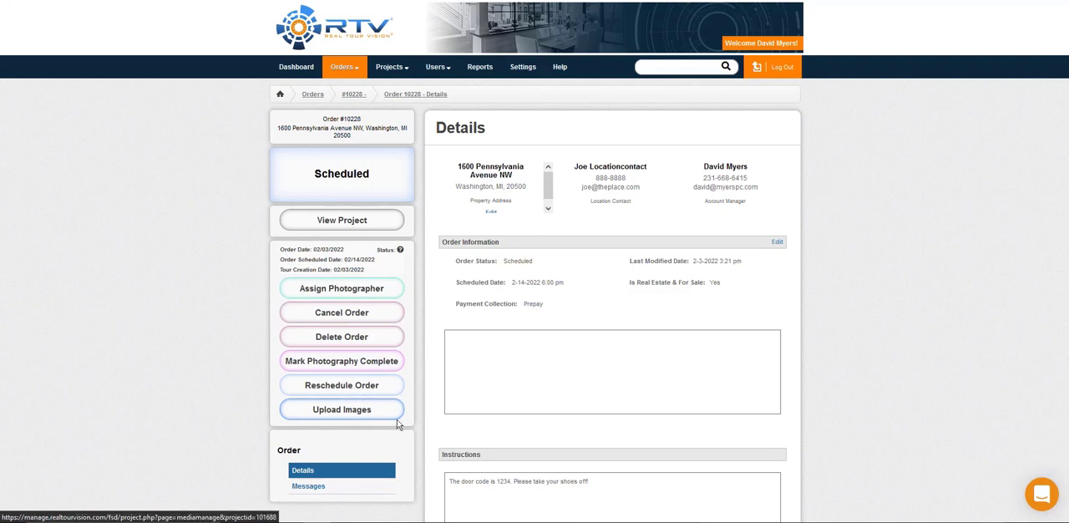
Step: Upload the 1-Condo image to the order's project, save the media and return to the order's details
click(357, 418)
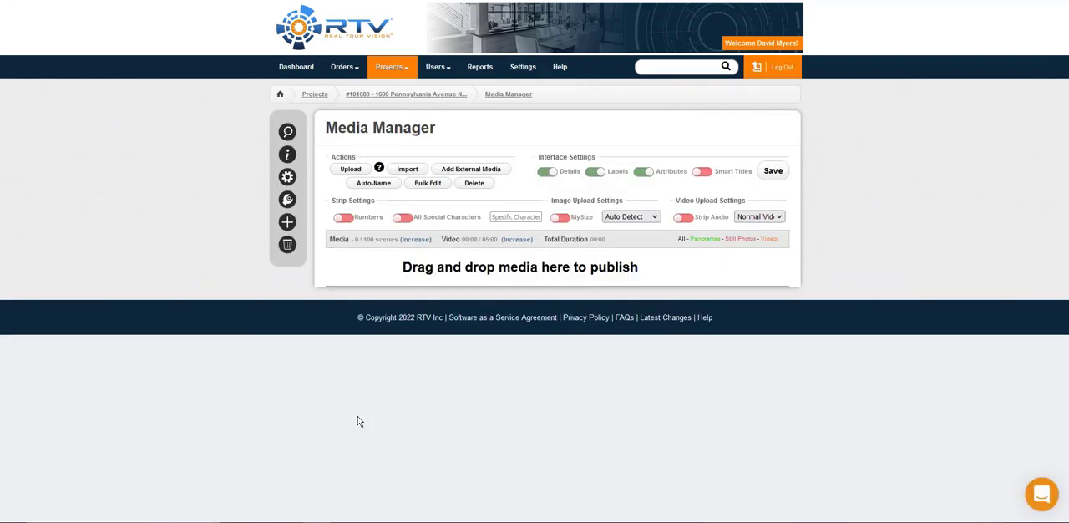
drag(198, 159, 311, 192)
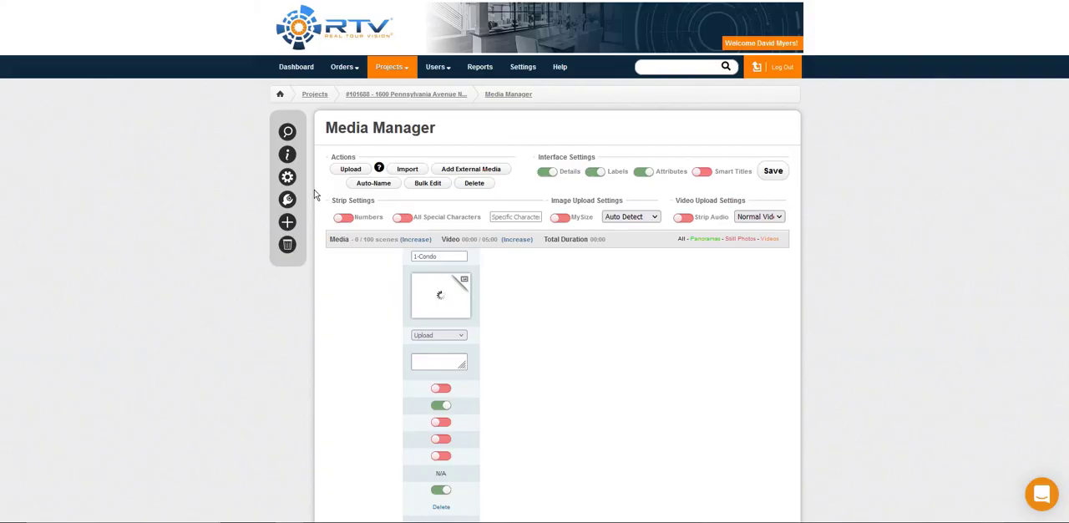
click(770, 172)
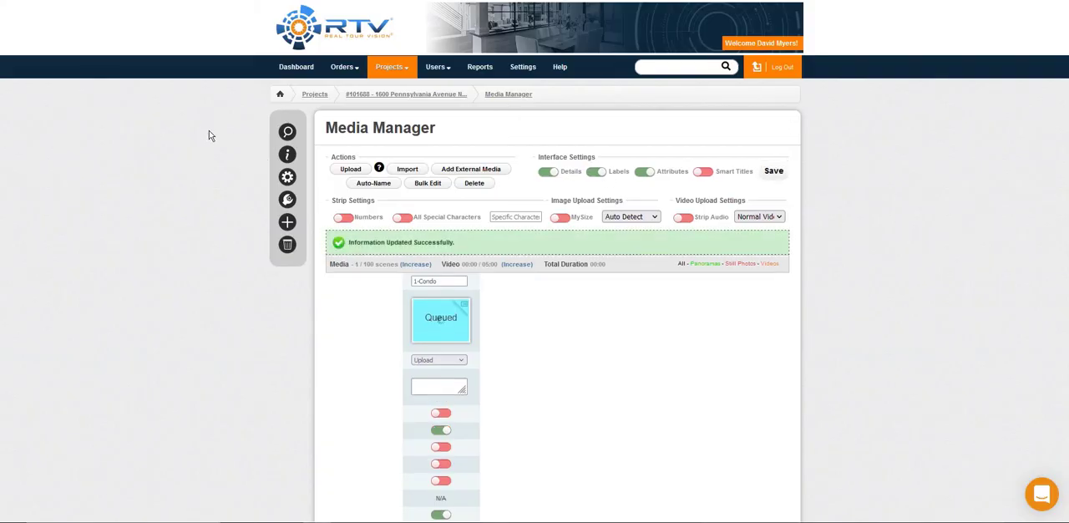
key(alt+Left)
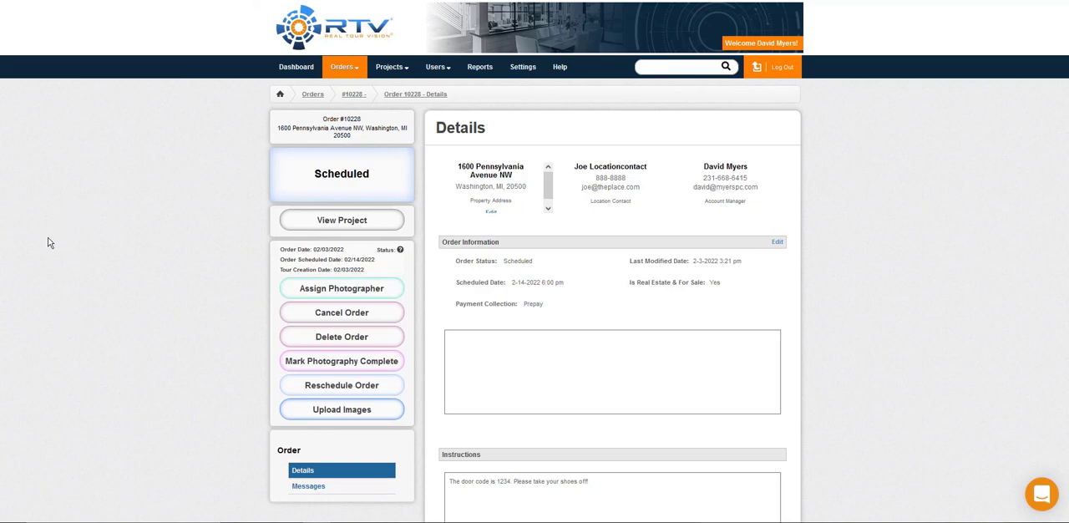
Step: Send the message "Hello!" to the customer from the order's messages
scroll(48, 243, down, 2)
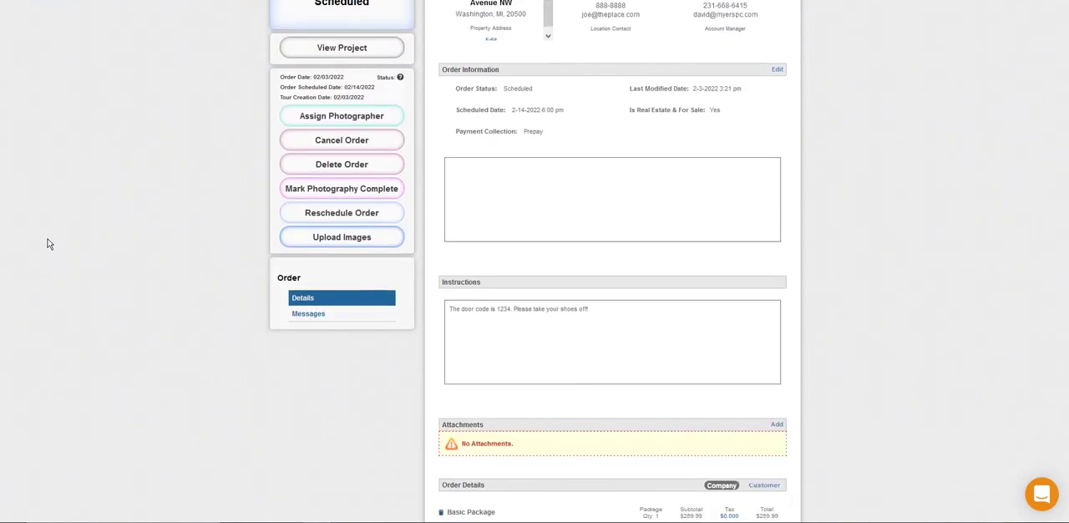
click(298, 316)
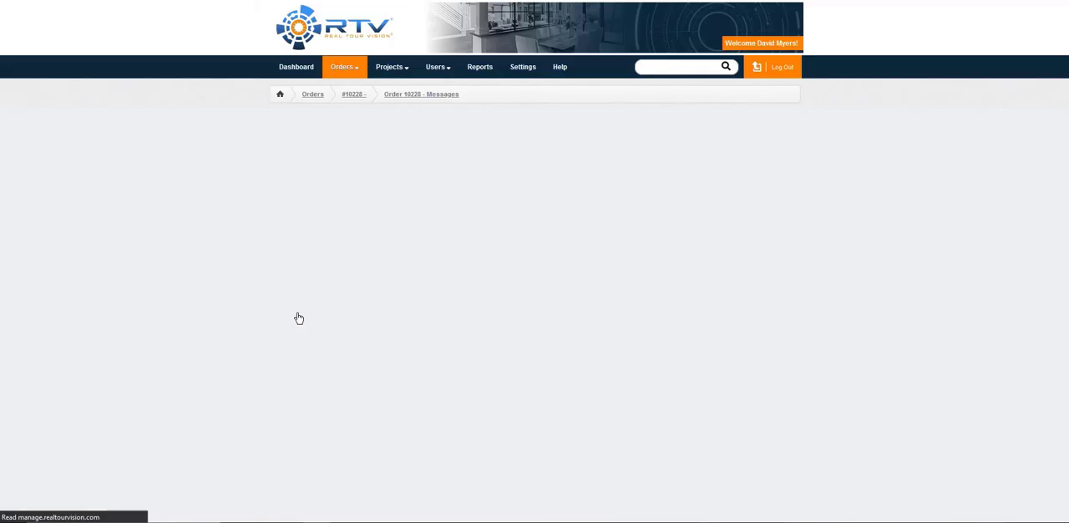
click(683, 291)
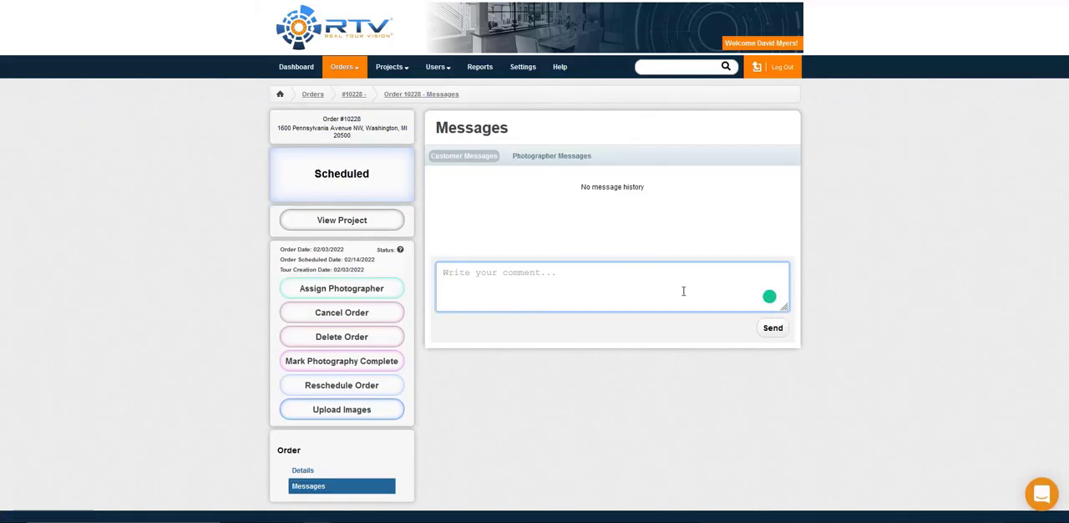
text(Hello!)
key(Return)
click(776, 333)
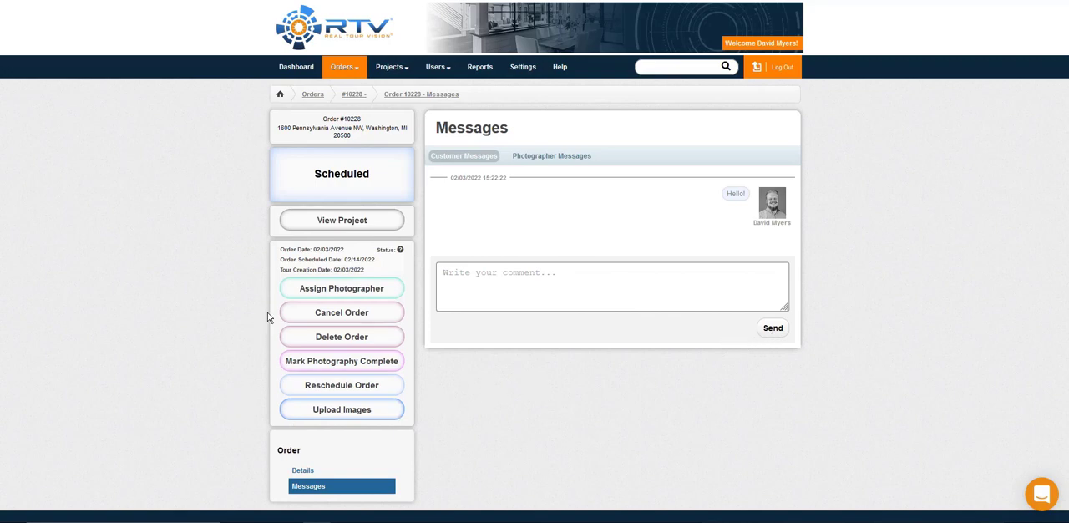
Step: Mark the order's photography as complete and return to the order's details
click(297, 363)
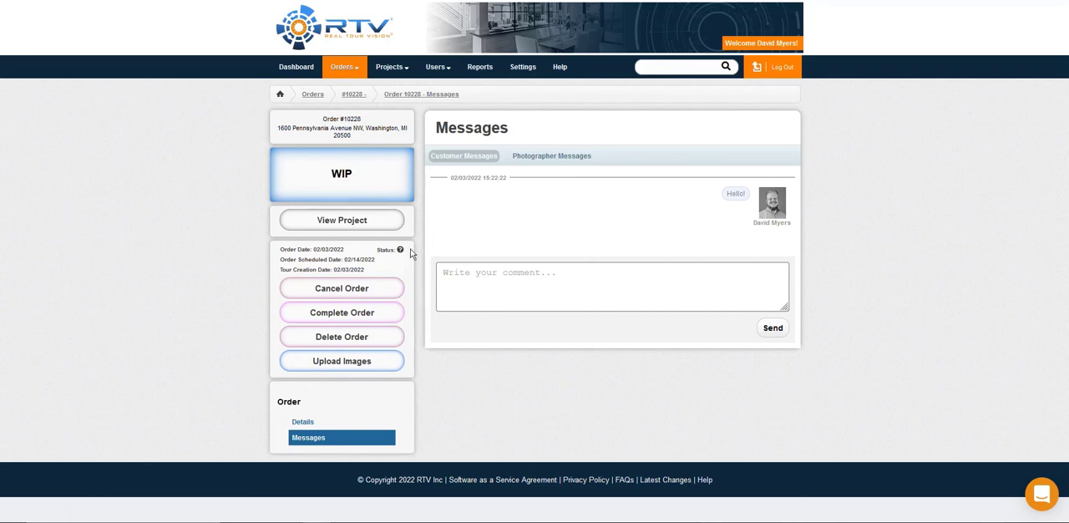
click(303, 422)
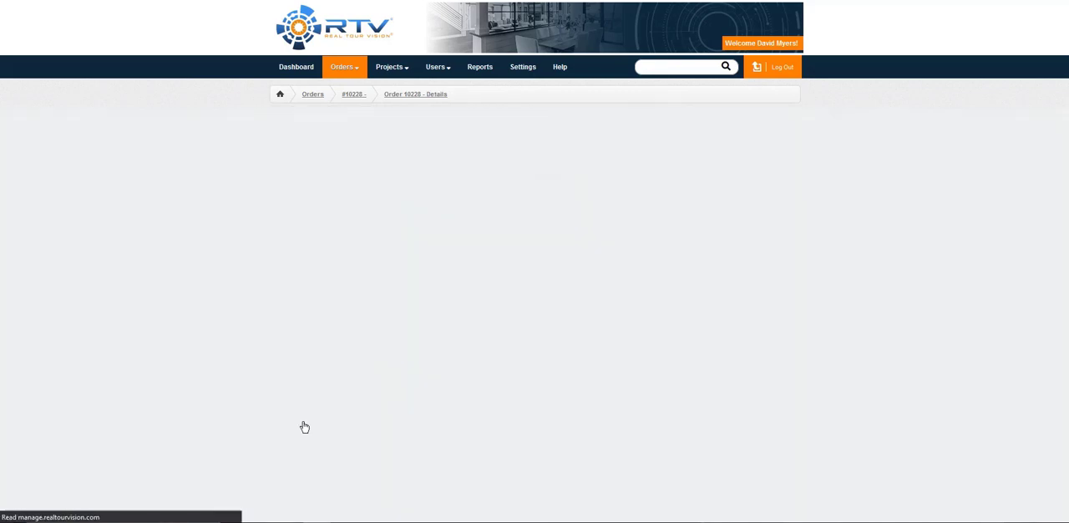
Step: Examine which order statuses can be chosen in the order information, and close it without saving
click(777, 242)
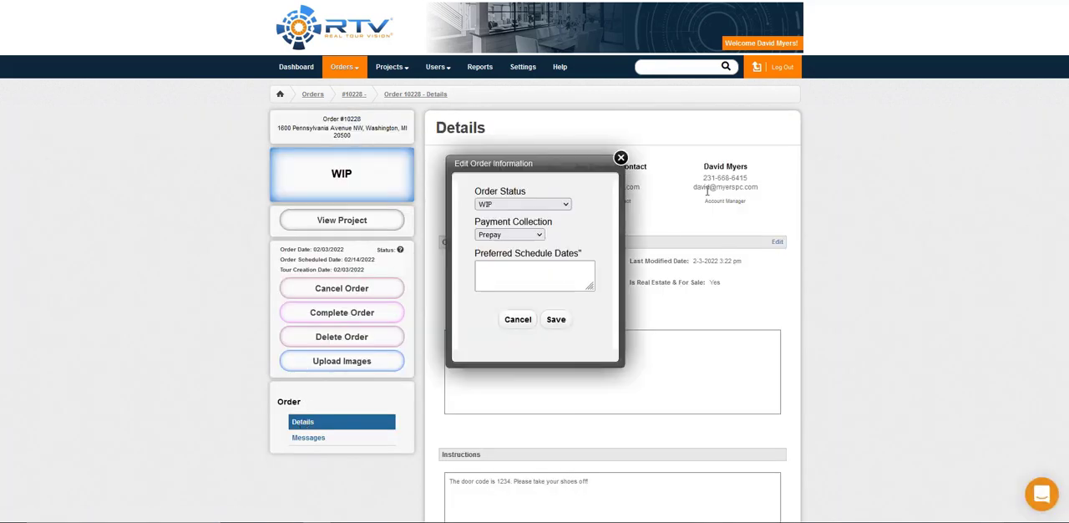
click(520, 205)
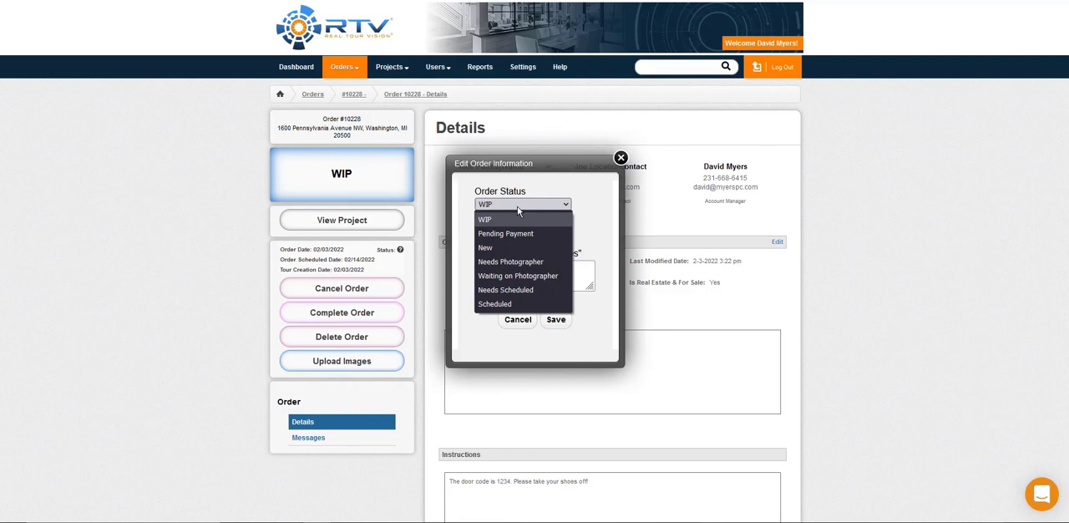
click(621, 158)
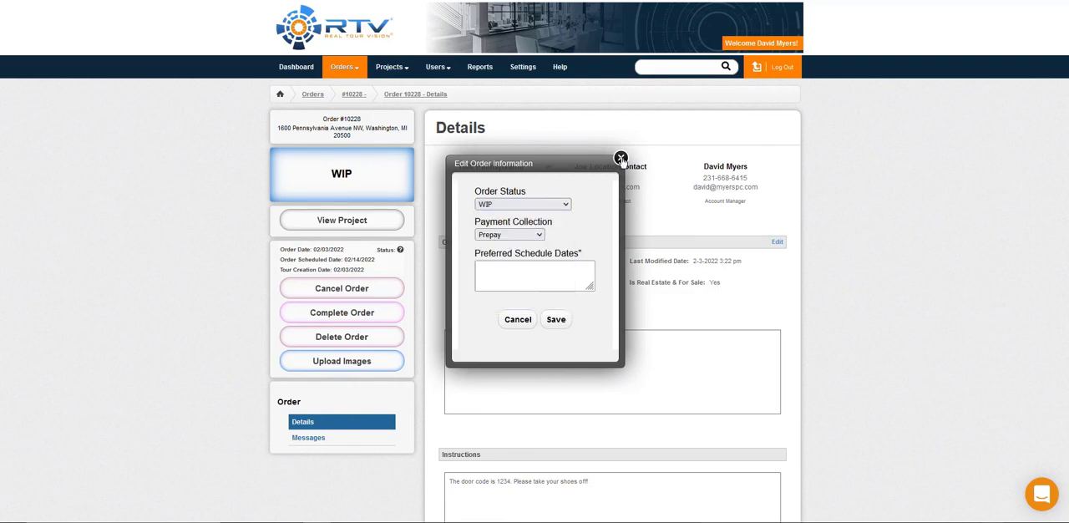
Step: Complete the order with project activation enabled, accepting the cost of 1 credit
scroll(443, 191, down, 2)
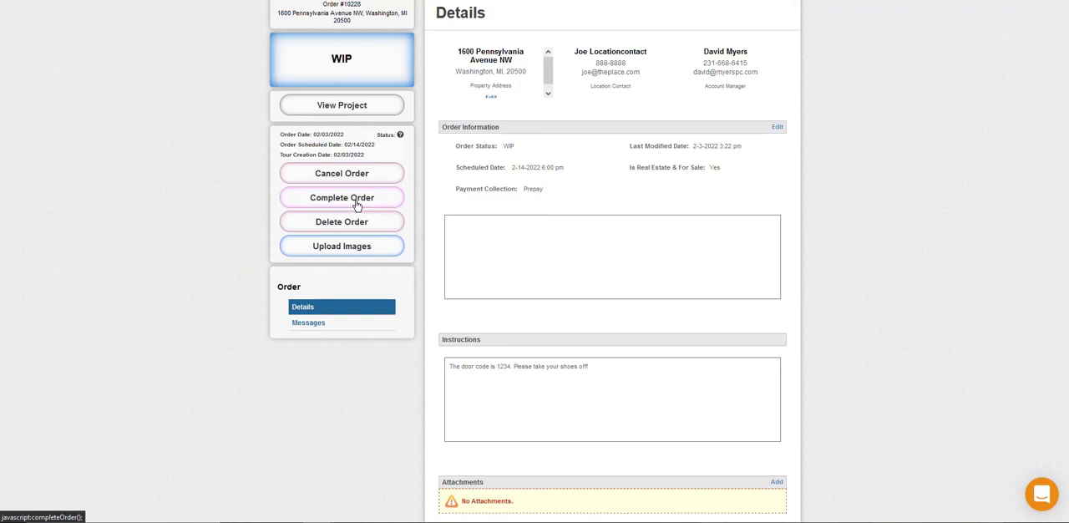
click(357, 205)
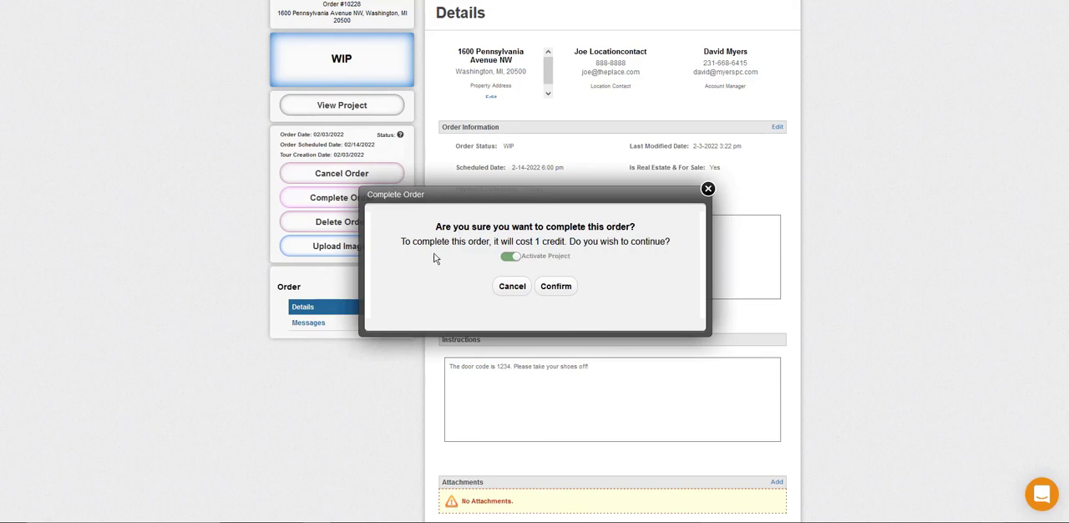
click(569, 287)
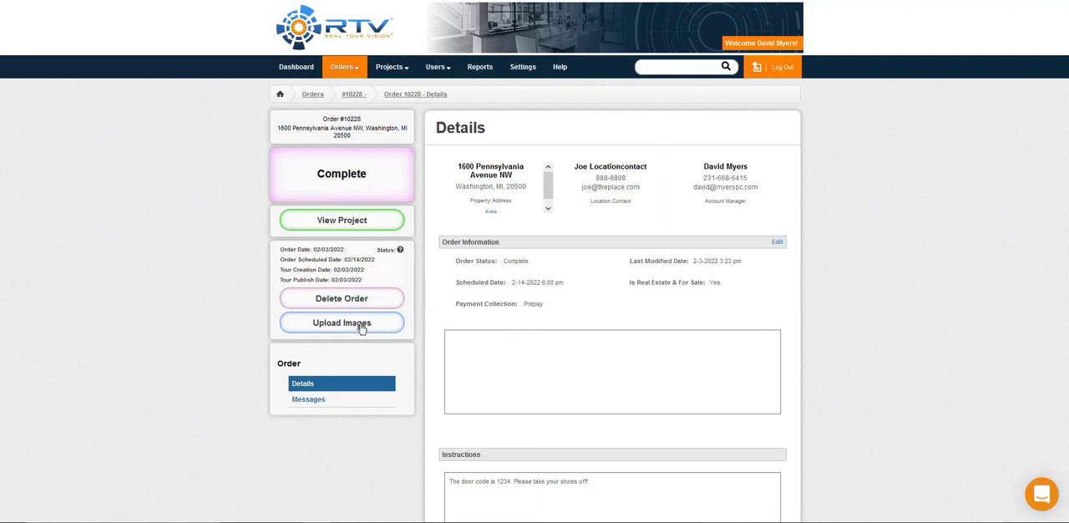
Step: Open the linked project's delivery site from its deliverables and view the customer's invoice there
click(328, 222)
scroll(330, 227, down, 3)
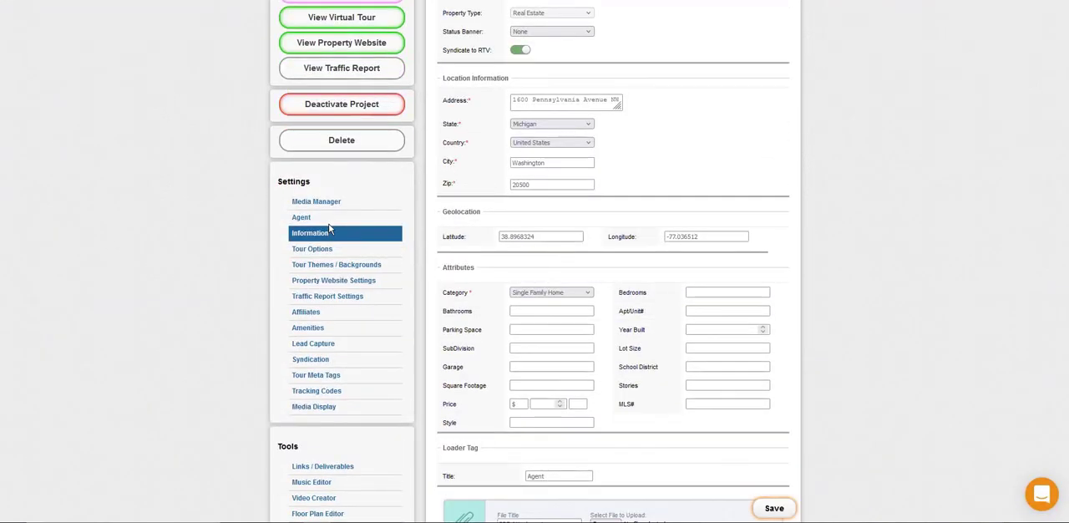
click(355, 468)
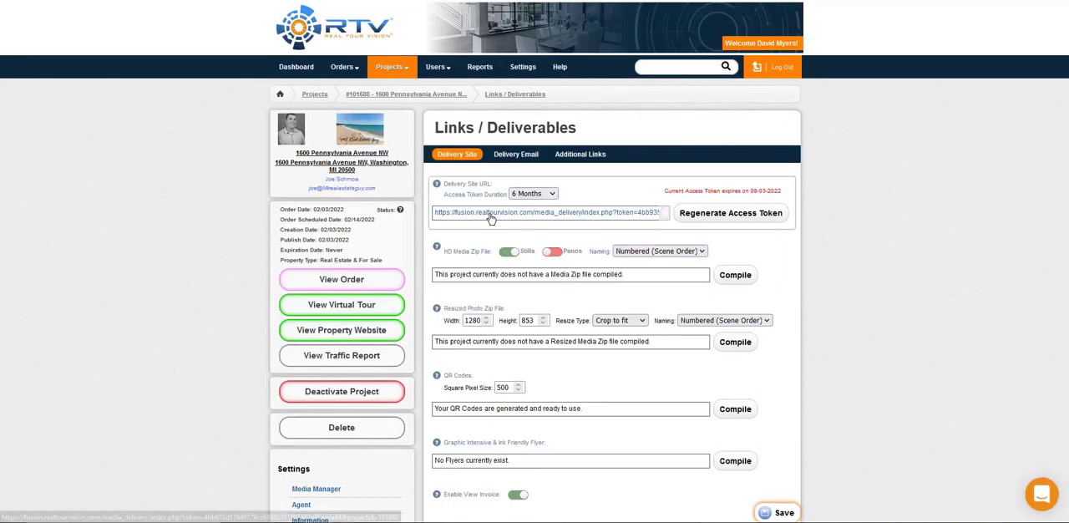
click(493, 213)
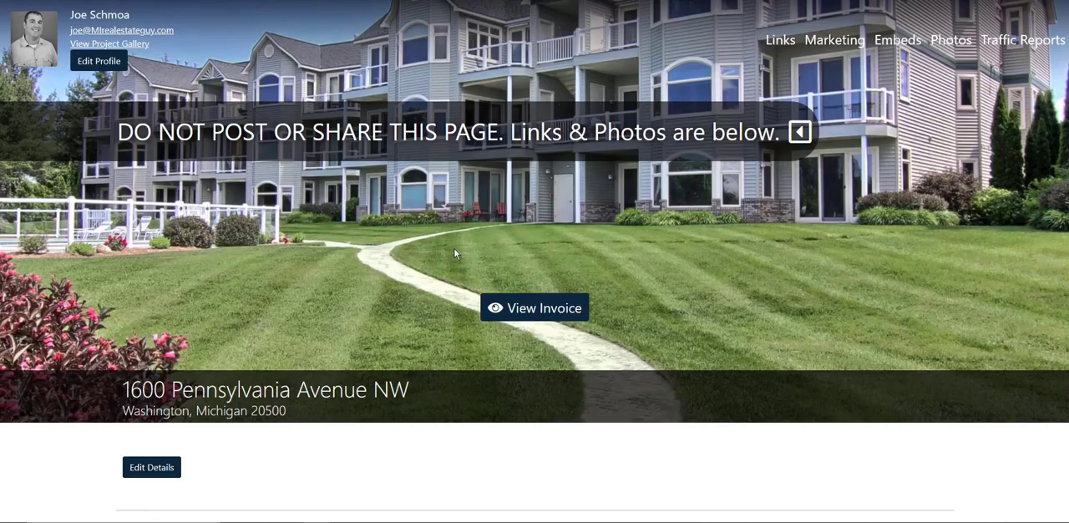
click(509, 310)
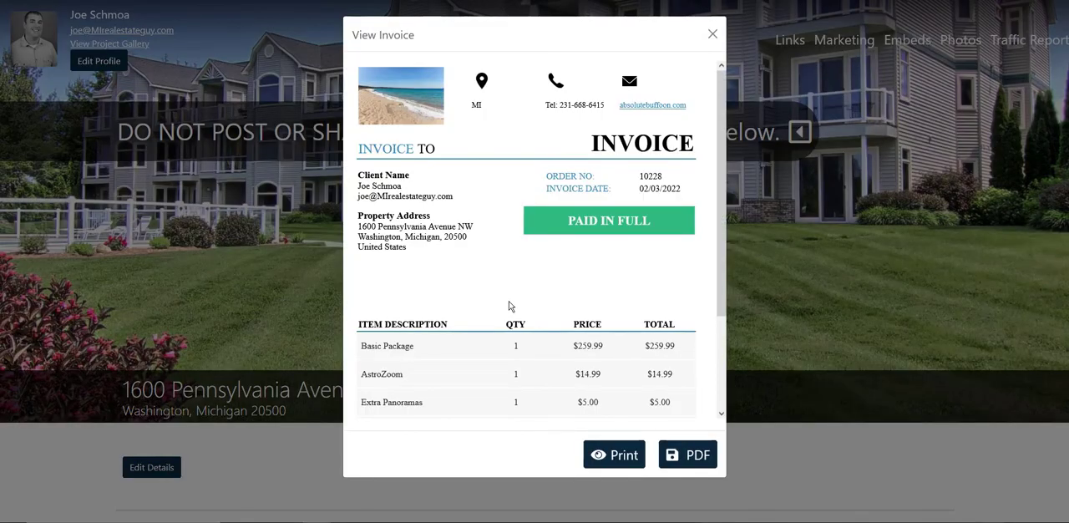